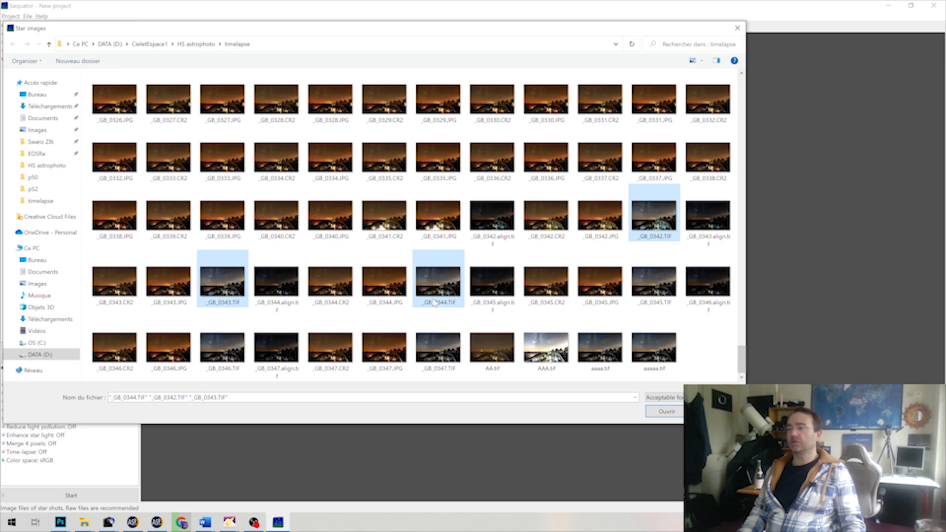
# Step: Add _GB_0345.TIF, _GB_0346.TIF and _GB_0347.TIF to the selection and load all six TIF files as star images
pyautogui.keyDown('ctrl'); pyautogui.click(651, 292); pyautogui.keyUp('ctrl')
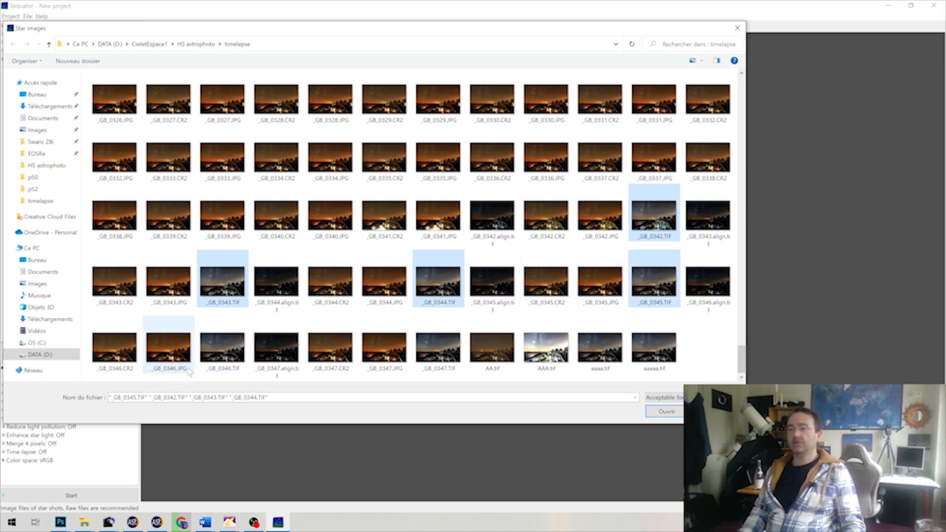
pyautogui.keyDown('ctrl'); pyautogui.click(207, 360); pyautogui.keyUp('ctrl')
pyautogui.keyDown('ctrl'); pyautogui.click(451, 356); pyautogui.keyUp('ctrl')
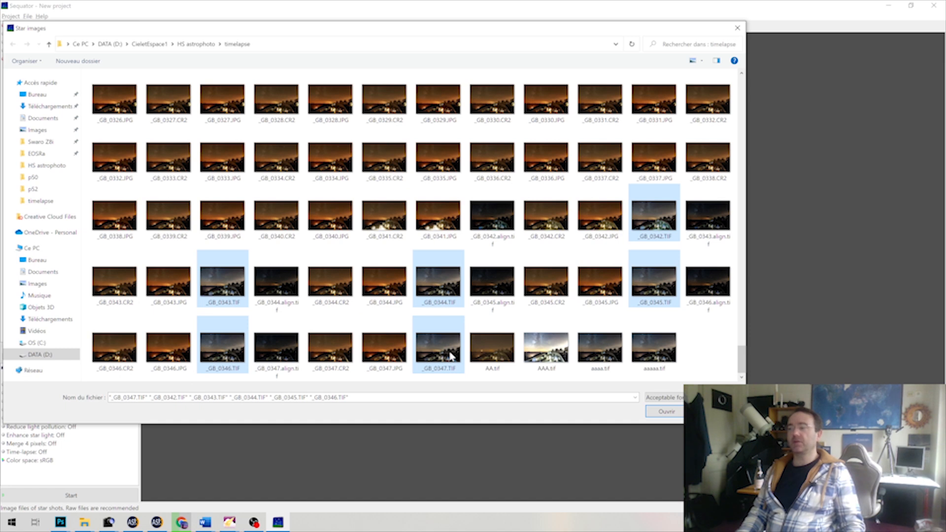
pyautogui.press('Return')
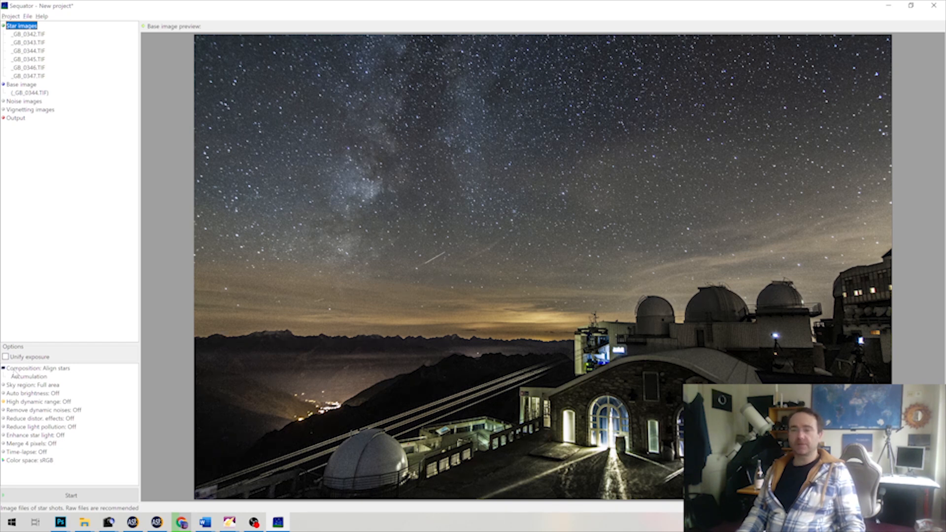
# Step: Set the composition's computing option to Freeze ground while keeping Align stars
pyautogui.click(16, 369)
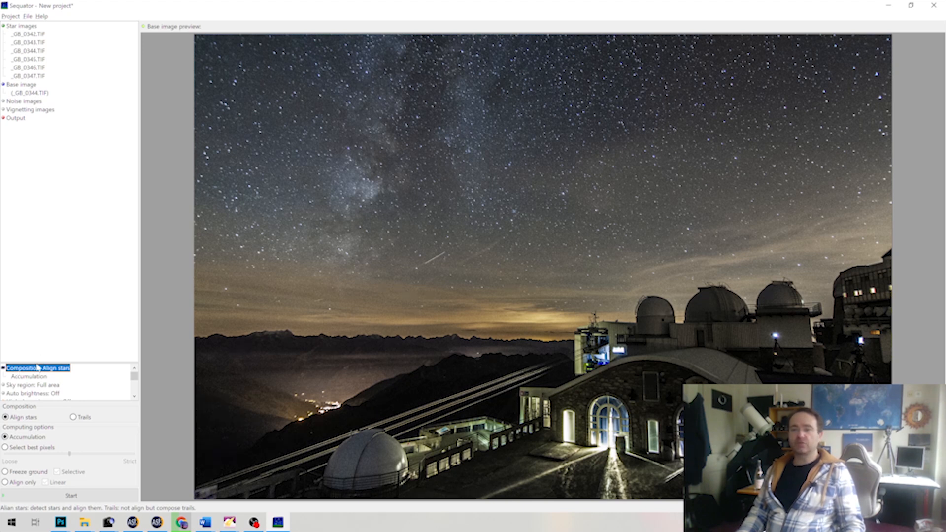
pyautogui.moveTo(30, 359); pyautogui.dragTo(23, 259)
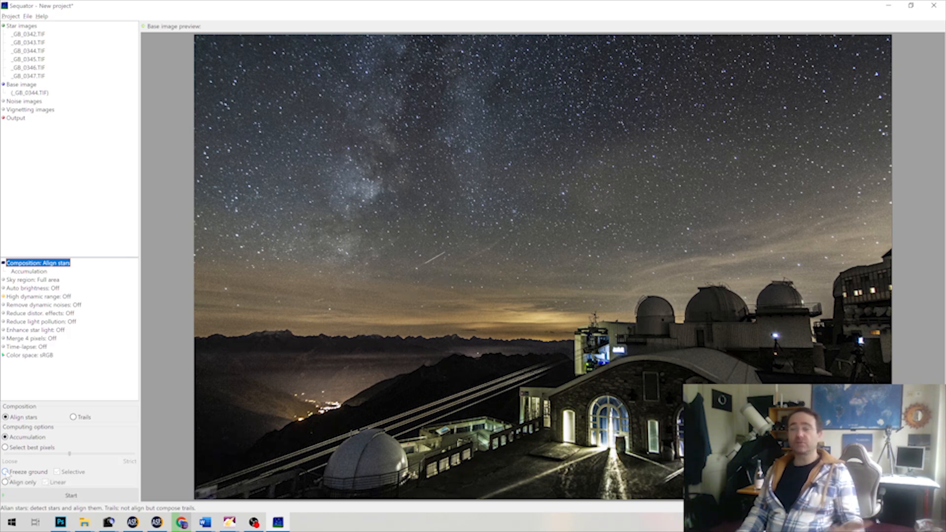
pyautogui.click(6, 472)
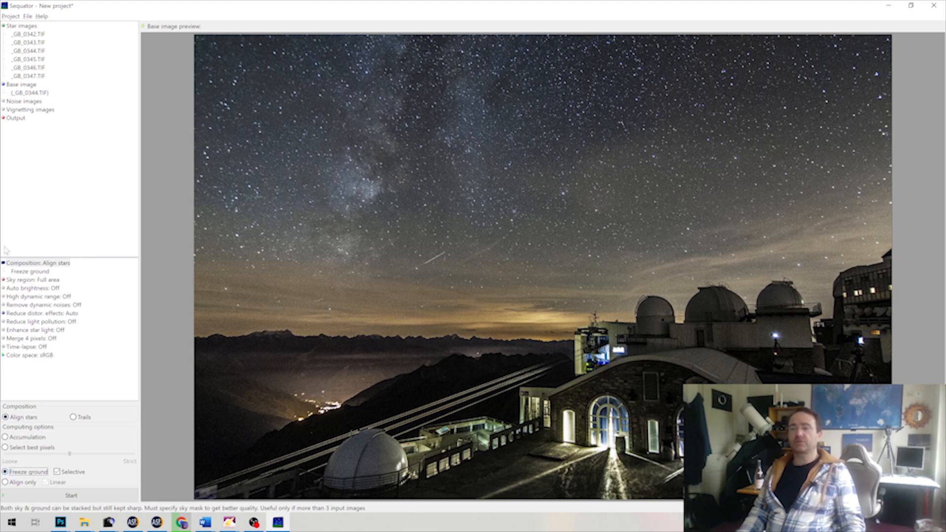
# Step: Define the sky region with an irregular mask, brushing over the whole starry sky above the mountains and observatory domes
pyautogui.click(30, 280)
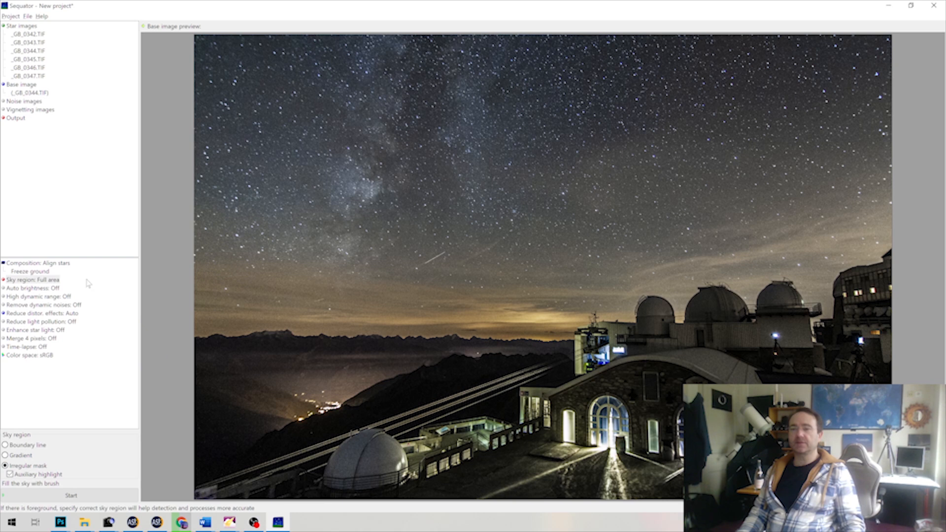
pyautogui.click(40, 281)
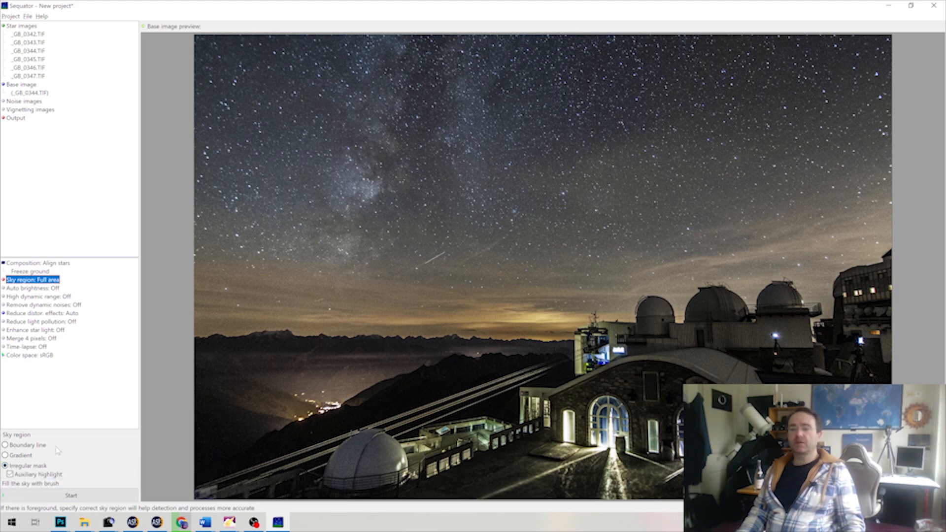
pyautogui.click(218, 295)
pyautogui.moveTo(218, 295)
pyautogui.mouseDown()
pyautogui.moveTo(411, 294)
pyautogui.moveTo(432, 302)
pyautogui.moveTo(392, 306)
pyautogui.moveTo(407, 306)
pyautogui.moveTo(565, 284)
pyautogui.moveTo(550, 274)
pyautogui.moveTo(611, 286)
pyautogui.mouseUp()
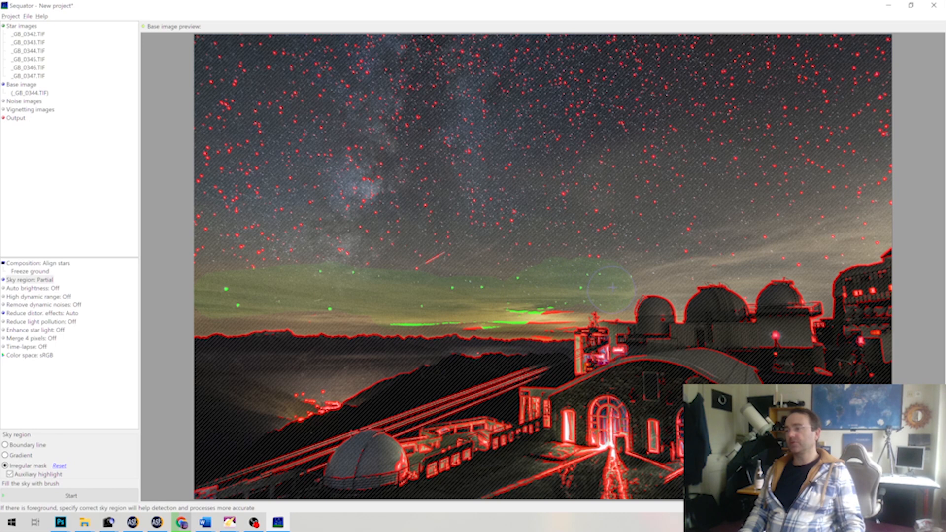
pyautogui.moveTo(626, 275)
pyautogui.mouseDown()
pyautogui.moveTo(633, 257)
pyautogui.moveTo(677, 260)
pyautogui.moveTo(666, 249)
pyautogui.mouseUp()
pyautogui.moveTo(731, 252)
pyautogui.mouseDown()
pyautogui.moveTo(707, 272)
pyautogui.moveTo(735, 259)
pyautogui.moveTo(707, 269)
pyautogui.moveTo(728, 250)
pyautogui.moveTo(705, 252)
pyautogui.moveTo(735, 239)
pyautogui.moveTo(765, 236)
pyautogui.moveTo(787, 248)
pyautogui.moveTo(846, 234)
pyautogui.moveTo(869, 198)
pyautogui.moveTo(888, 126)
pyautogui.moveTo(882, 81)
pyautogui.moveTo(892, 27)
pyautogui.moveTo(857, 38)
pyautogui.moveTo(631, 52)
pyautogui.moveTo(480, 38)
pyautogui.moveTo(423, 52)
pyautogui.moveTo(223, 48)
pyautogui.moveTo(214, 56)
pyautogui.moveTo(221, 94)
pyautogui.moveTo(205, 263)
pyautogui.moveTo(213, 271)
pyautogui.moveTo(335, 244)
pyautogui.mouseUp()
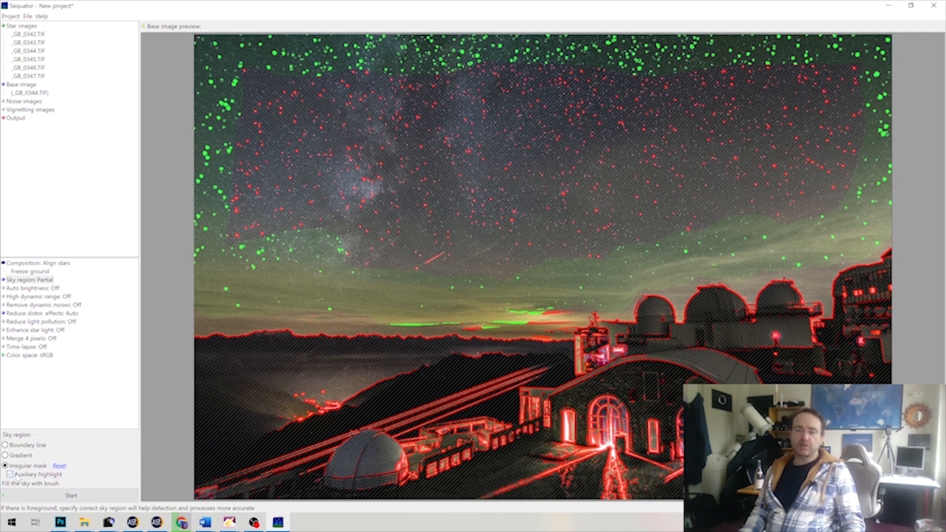
pyautogui.moveTo(235, 217)
pyautogui.mouseDown()
pyautogui.moveTo(311, 221)
pyautogui.moveTo(398, 253)
pyautogui.moveTo(530, 256)
pyautogui.moveTo(611, 238)
pyautogui.moveTo(624, 223)
pyautogui.moveTo(833, 197)
pyautogui.moveTo(844, 109)
pyautogui.moveTo(834, 65)
pyautogui.moveTo(851, 68)
pyautogui.moveTo(779, 95)
pyautogui.moveTo(652, 84)
pyautogui.moveTo(485, 118)
pyautogui.moveTo(254, 95)
pyautogui.moveTo(242, 90)
pyautogui.moveTo(249, 81)
pyautogui.moveTo(455, 62)
pyautogui.moveTo(579, 83)
pyautogui.moveTo(791, 60)
pyautogui.moveTo(810, 61)
pyautogui.moveTo(828, 102)
pyautogui.moveTo(824, 153)
pyautogui.moveTo(777, 175)
pyautogui.moveTo(625, 201)
pyautogui.moveTo(463, 209)
pyautogui.moveTo(380, 231)
pyautogui.moveTo(216, 193)
pyautogui.moveTo(271, 116)
pyautogui.moveTo(522, 132)
pyautogui.moveTo(764, 109)
pyautogui.moveTo(784, 136)
pyautogui.moveTo(562, 172)
pyautogui.moveTo(466, 168)
pyautogui.moveTo(375, 190)
pyautogui.moveTo(260, 174)
pyautogui.moveTo(293, 155)
pyautogui.moveTo(434, 145)
pyautogui.moveTo(305, 191)
pyautogui.mouseUp()
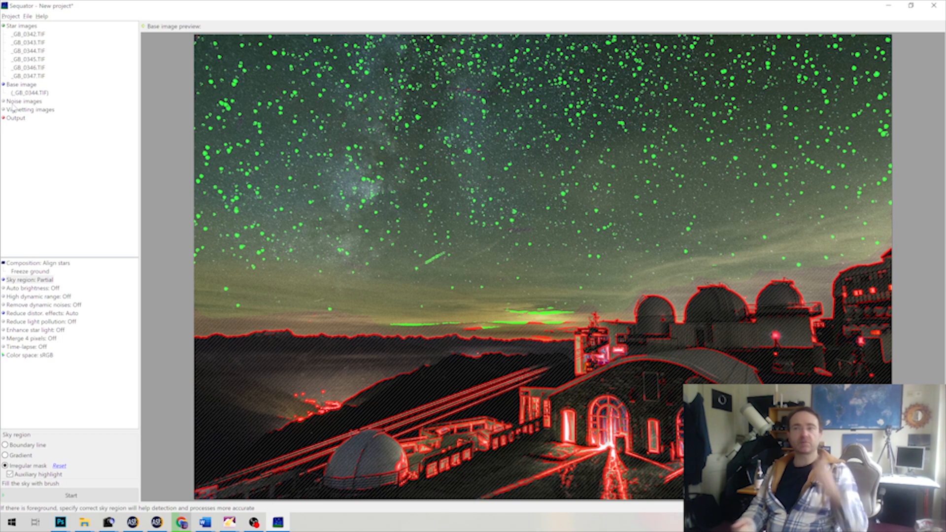
# Step: Turn on Remove dynamic noises without loading noise images, and show the Reduce distortion effects options
pyautogui.click(13, 101)
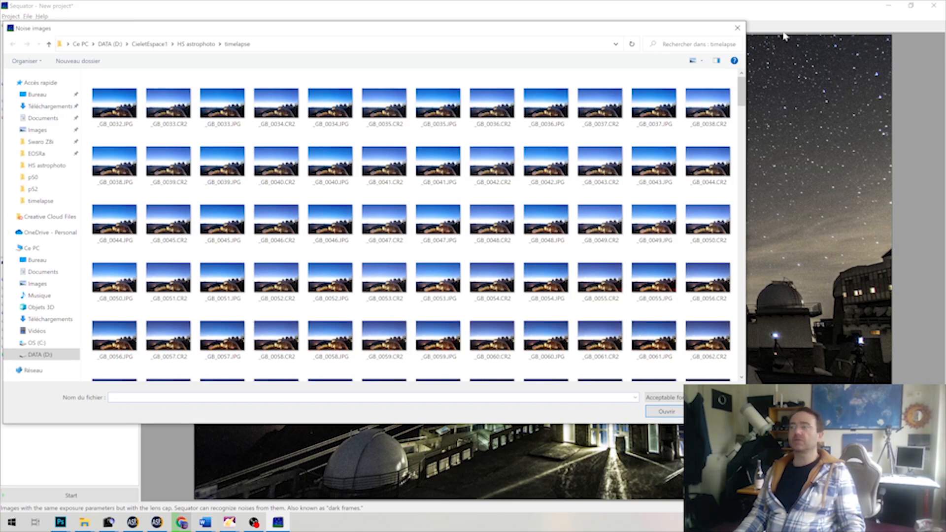
pyautogui.click(738, 28)
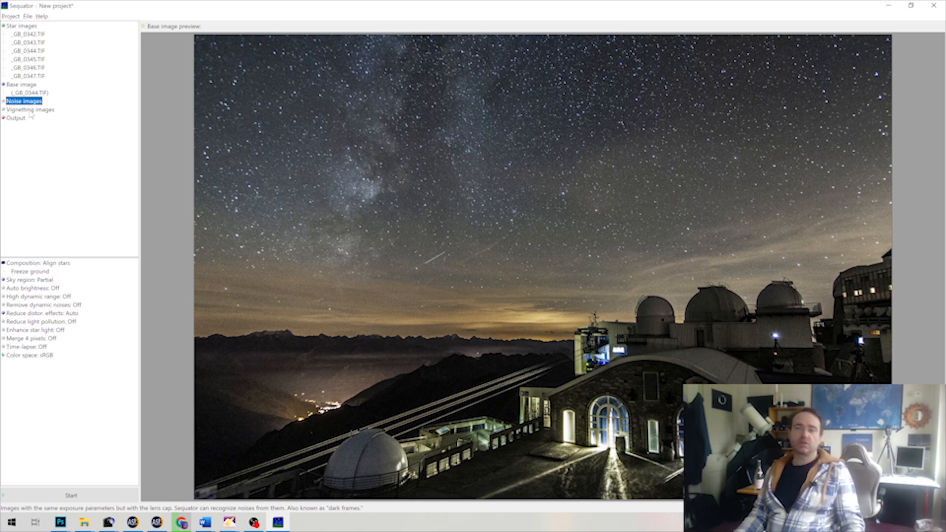
pyautogui.click(44, 298)
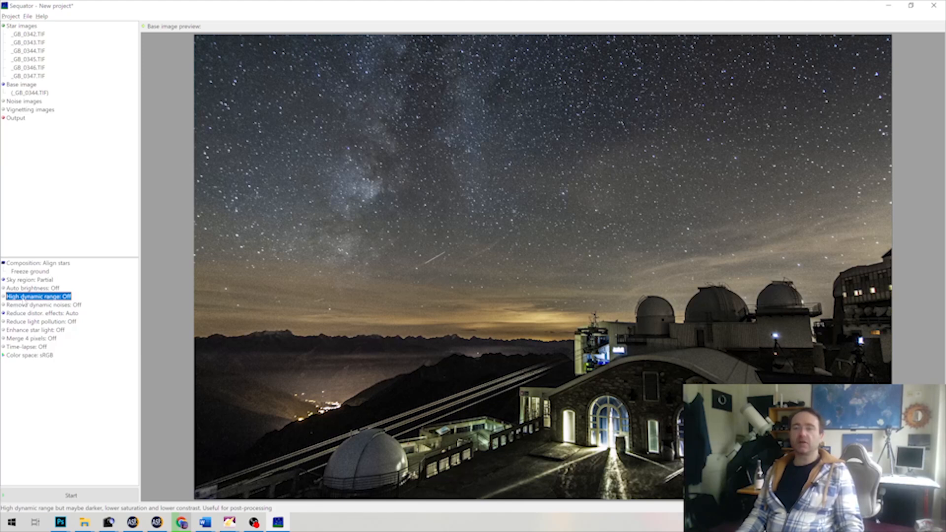
pyautogui.click(42, 305)
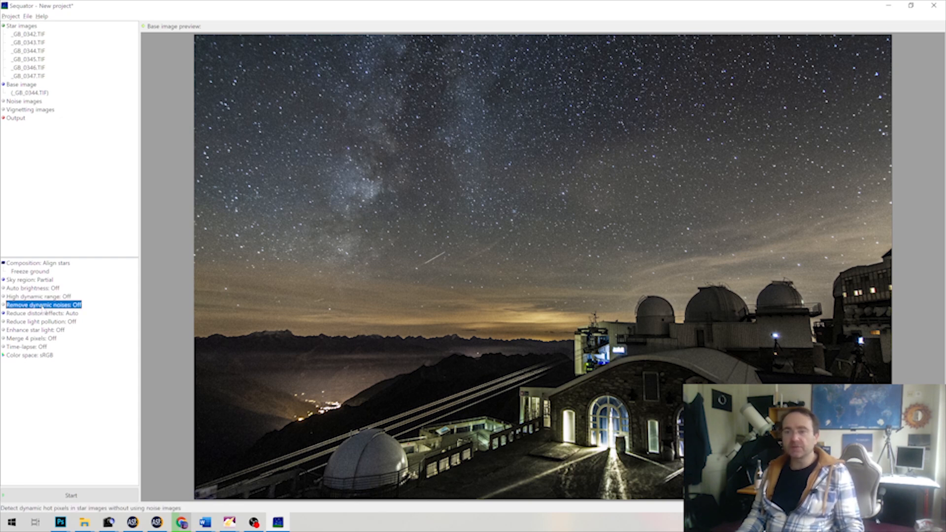
pyautogui.click(43, 306)
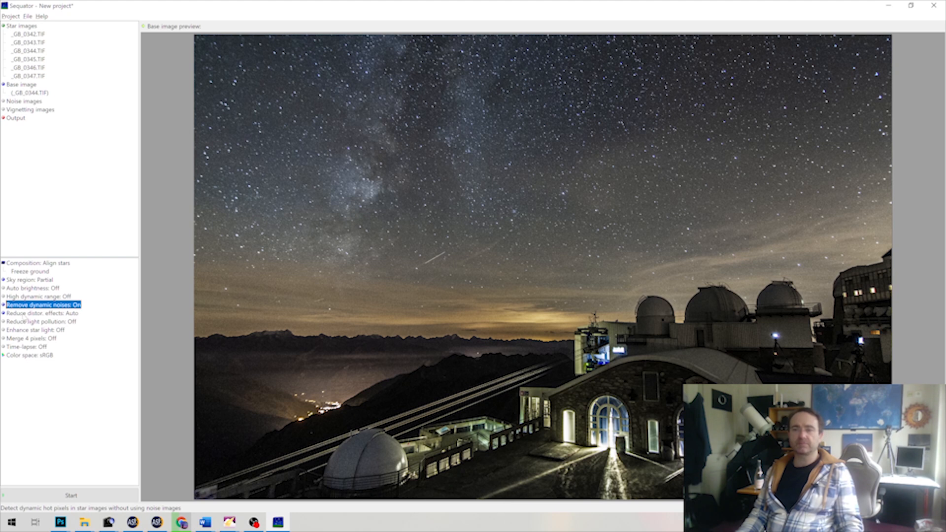
pyautogui.click(24, 315)
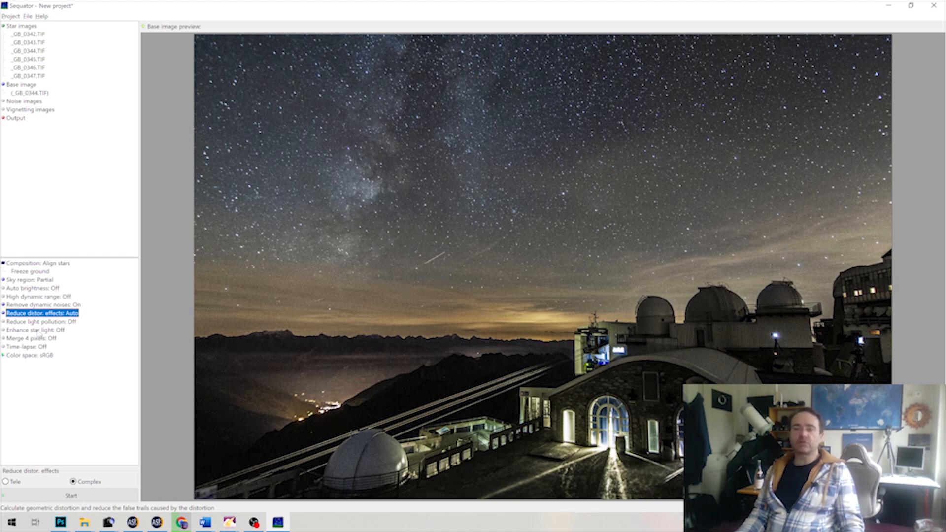
# Step: Try Enhance star light at a weaker strength and switch it back off
pyautogui.click(37, 330)
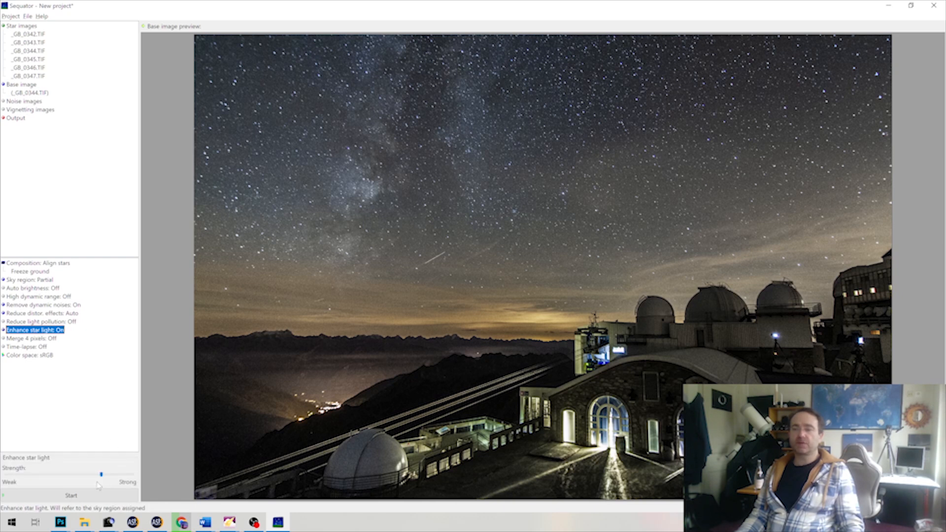
pyautogui.moveTo(102, 476); pyautogui.dragTo(68, 475)
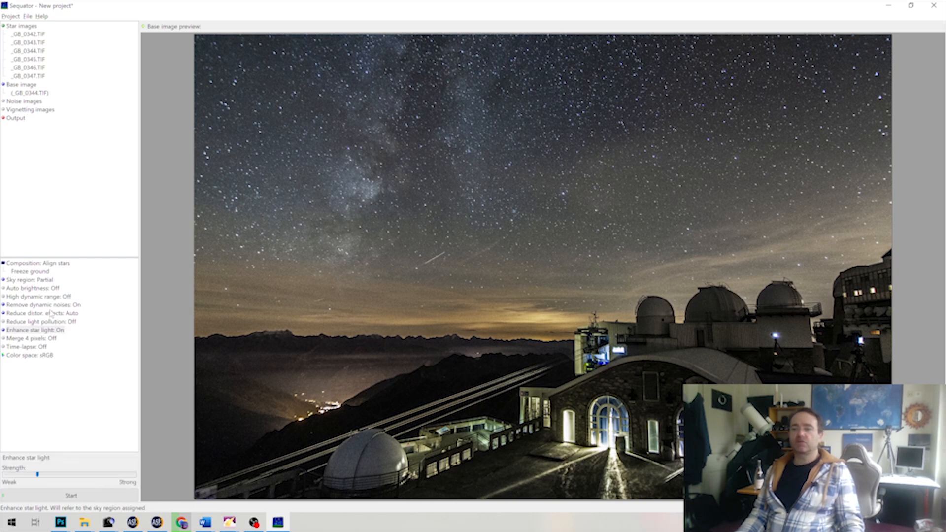
pyautogui.click(46, 331)
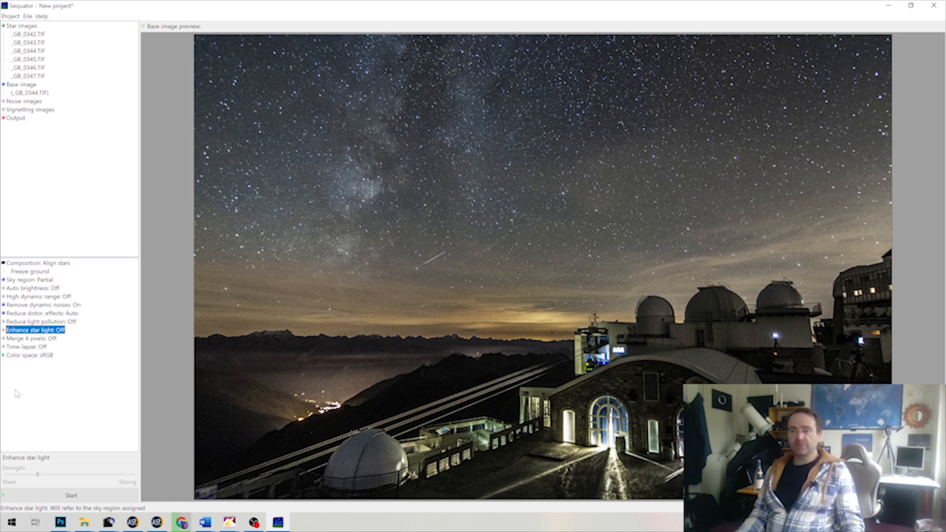
# Step: Set the output file to an uncompressed TIFF named final in the timelapse folder
pyautogui.click(15, 119)
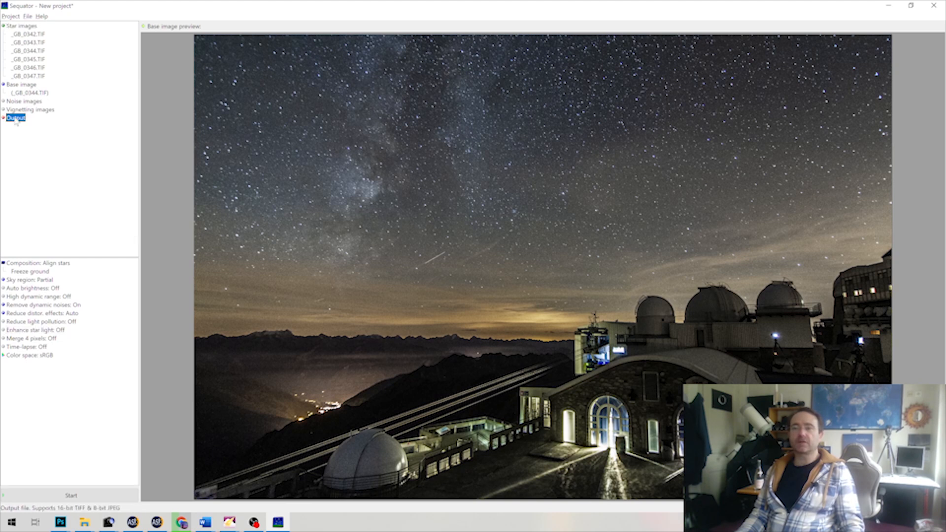
pyautogui.doubleClick(15, 119)
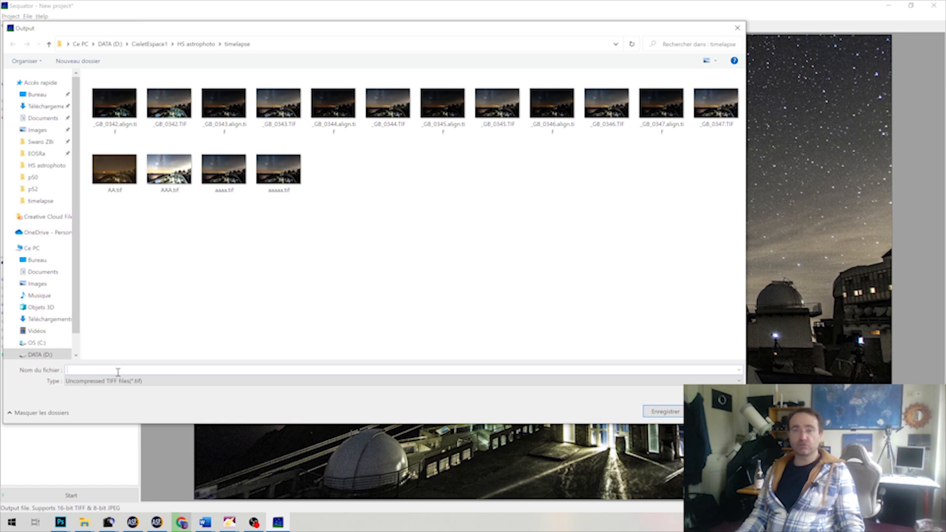
pyautogui.write('final')
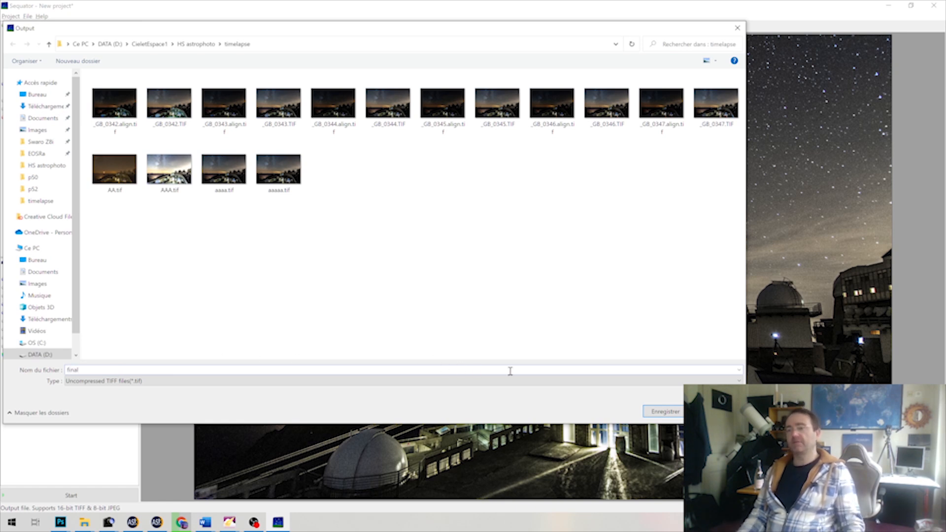
pyautogui.click(674, 412)
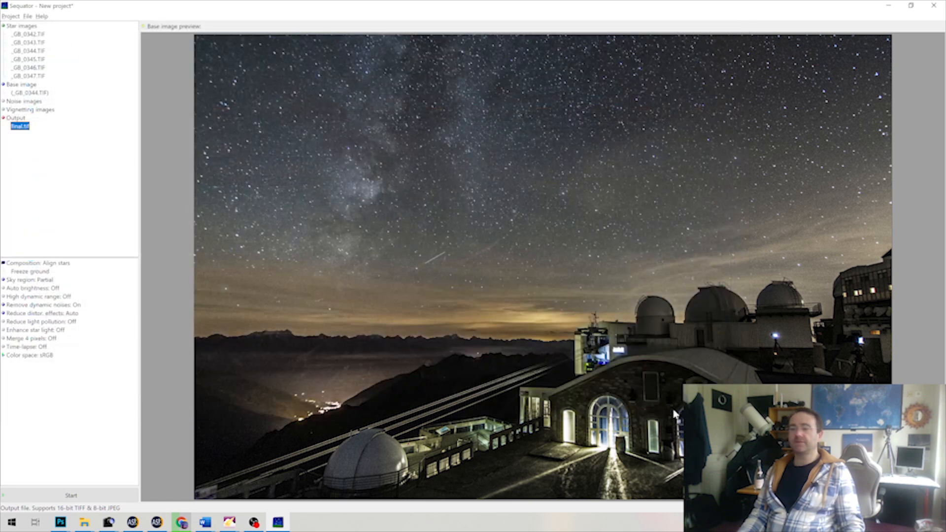
# Step: Run the stacking of the star images and close the processing report to show the result
pyautogui.click(60, 497)
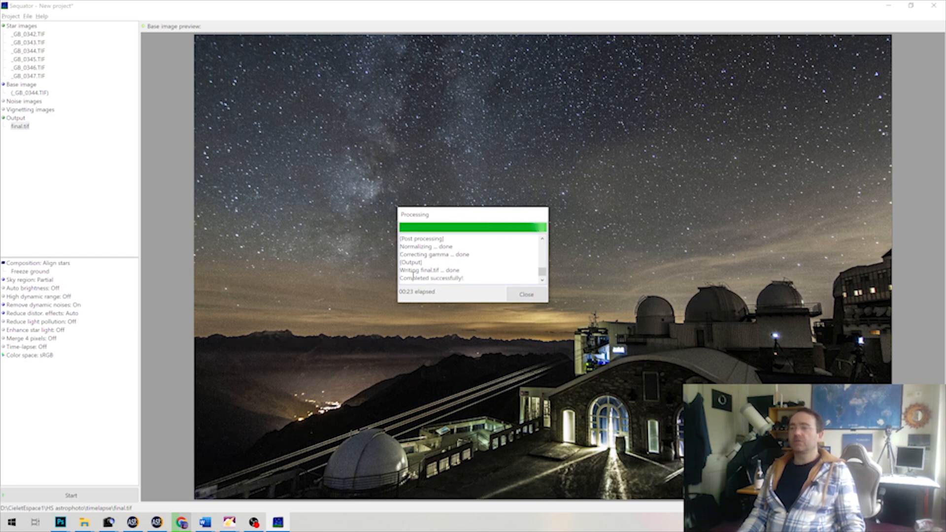
pyautogui.moveTo(412, 279); pyautogui.dragTo(469, 282)
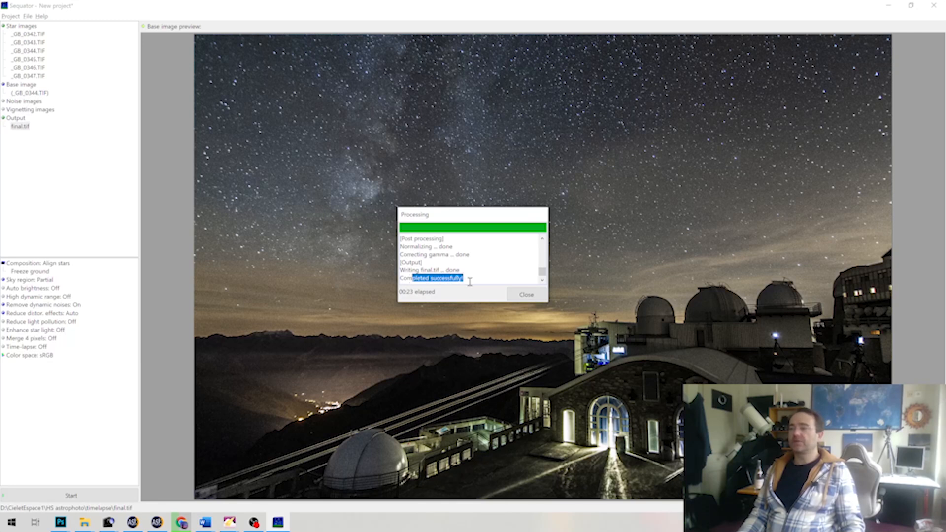
pyautogui.click(528, 295)
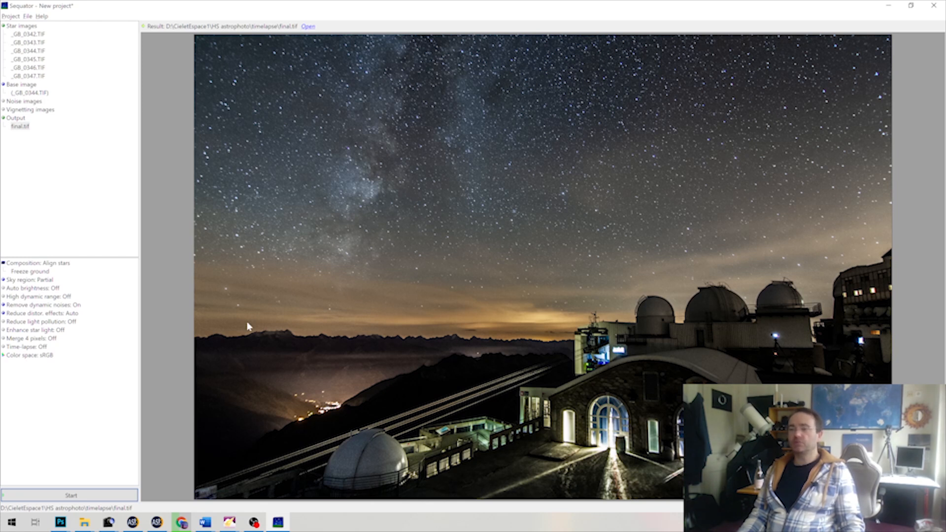
# Step: Switch to Photoshop and close the Parc Montsouris map document without saving its changes
pyautogui.click(64, 523)
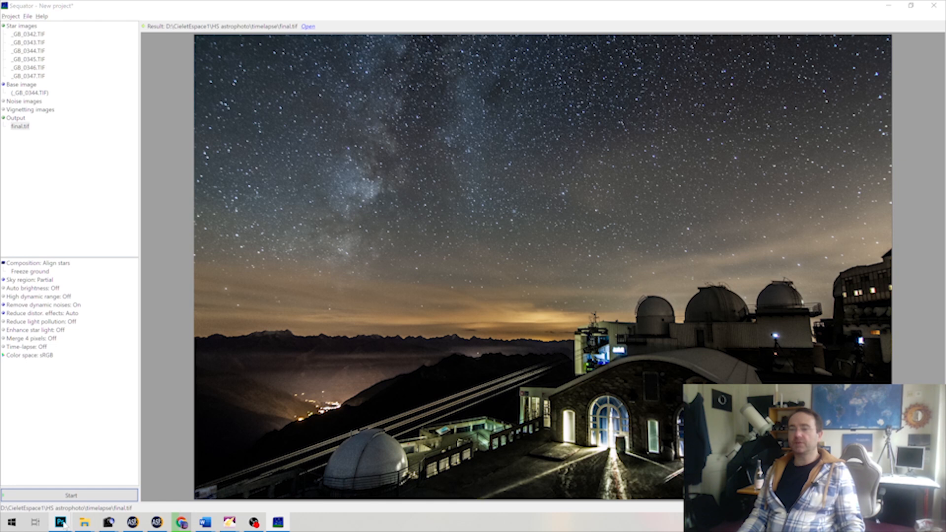
pyautogui.click(61, 492)
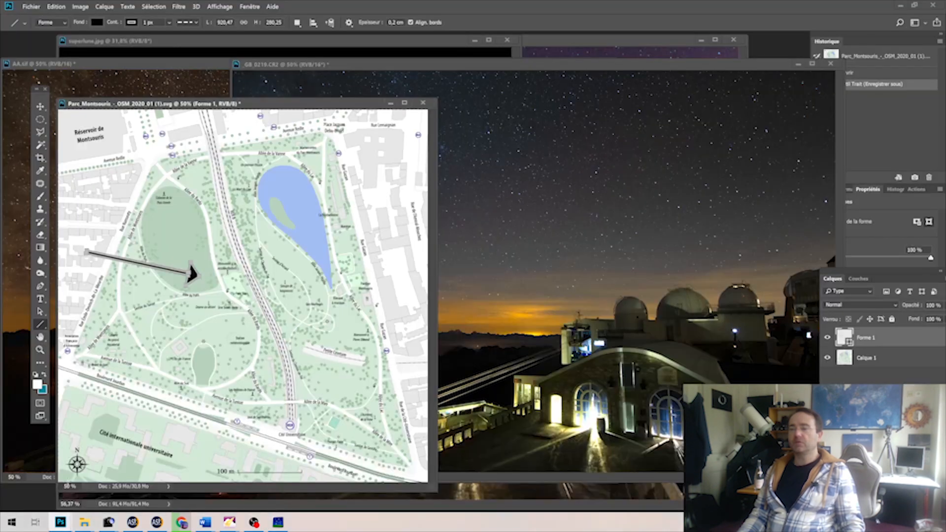
pyautogui.click(424, 105)
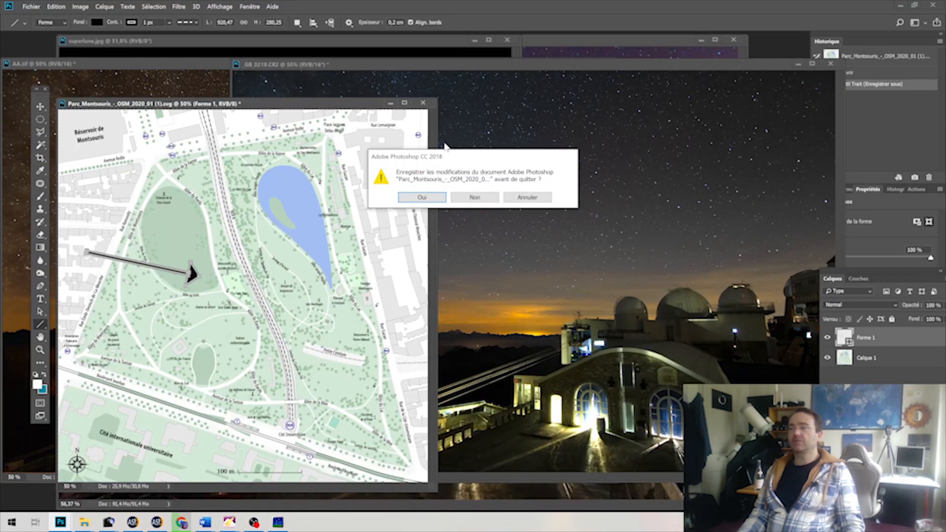
pyautogui.click(482, 202)
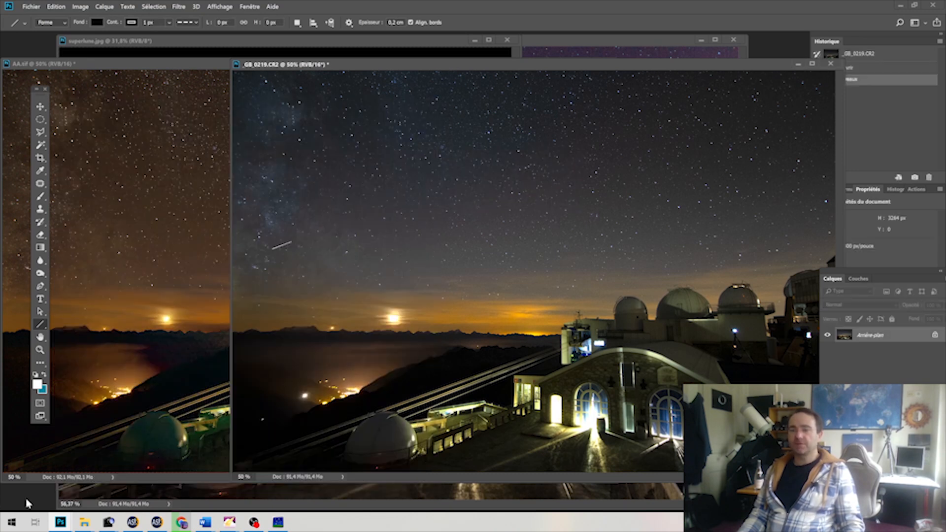
pyautogui.hotkey('ctrl', 'o')
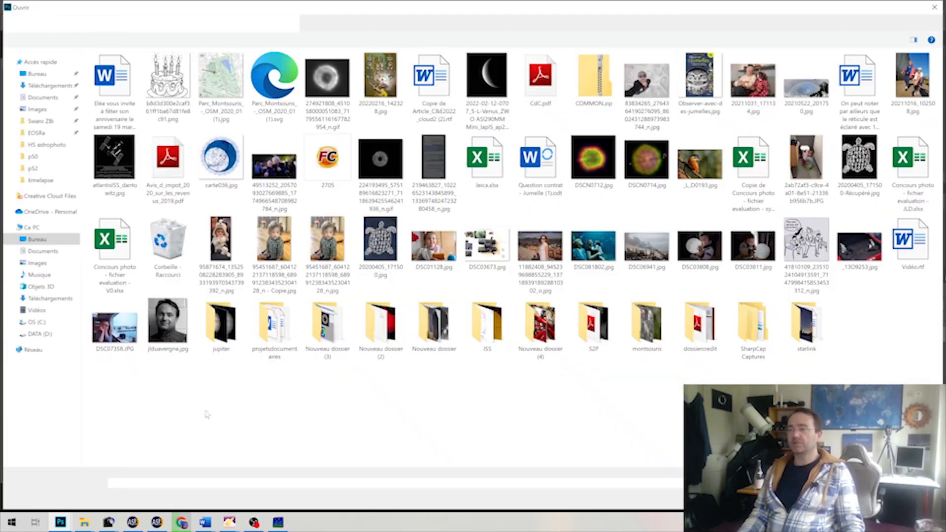
pyautogui.click(31, 339)
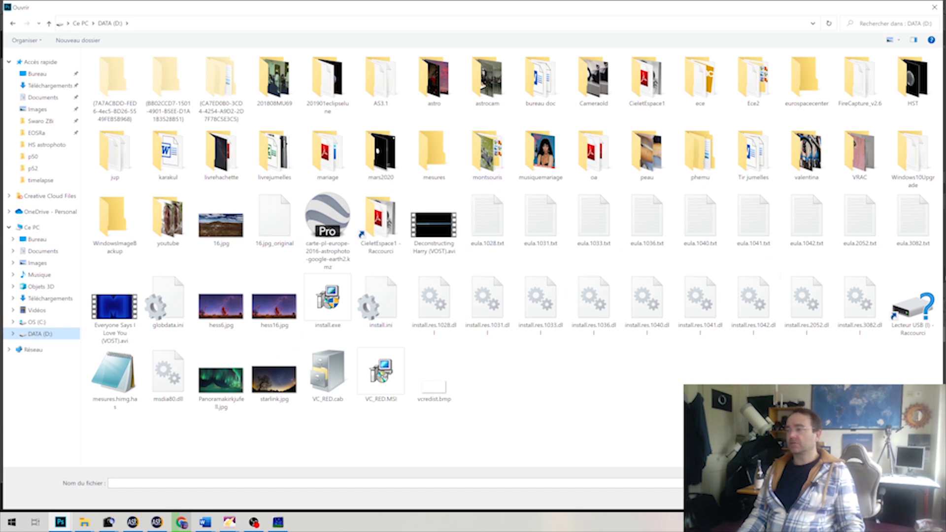
pyautogui.press('Escape')
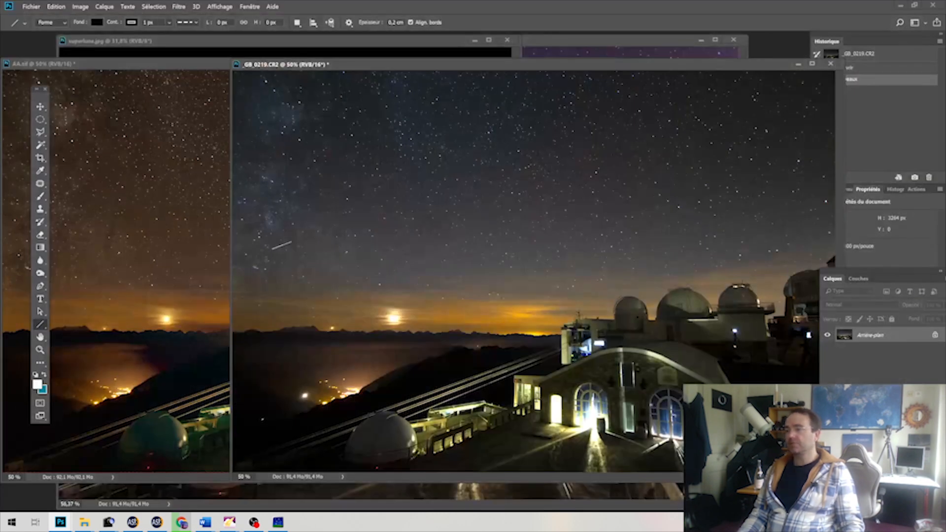
# Step: Switch to the timelapse folder, open final.tif in Photoshop and move its window clear of the other documents
pyautogui.hotkey('alt', 'Tab')
pyautogui.hotkey('alt', 'Tab')
pyautogui.hotkey('alt', 'Tab')
pyautogui.hotkey('alt', 'Tab')
pyautogui.hotkey('alt', 'Tab')
pyautogui.hotkey('alt', 'Tab')
pyautogui.hotkey('alt', 'shift', 'Tab')
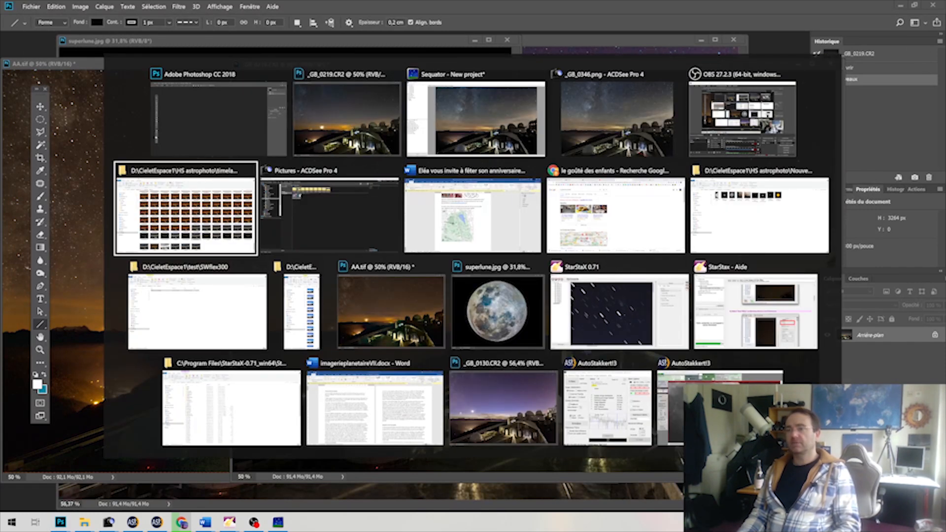
pyautogui.click(528, 474)
pyautogui.rightClick(527, 474)
pyautogui.moveTo(636, 357)
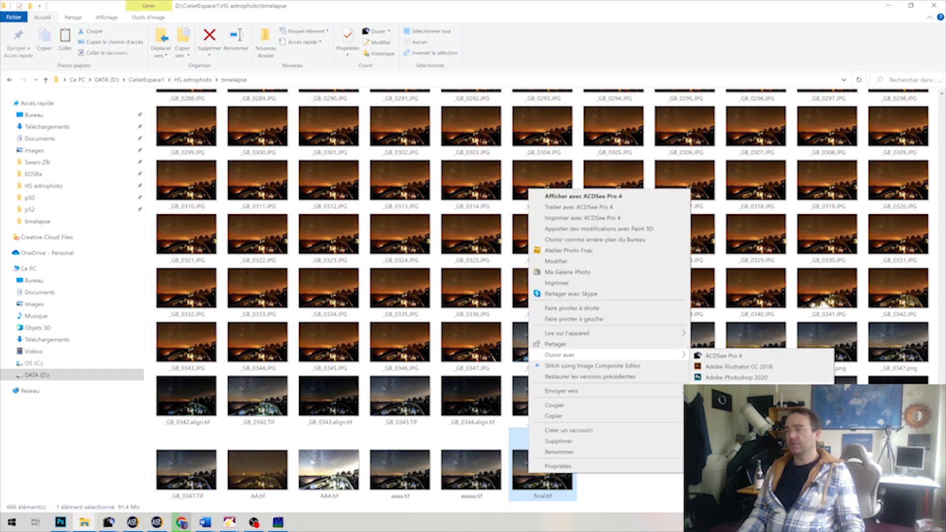
pyautogui.click(739, 377)
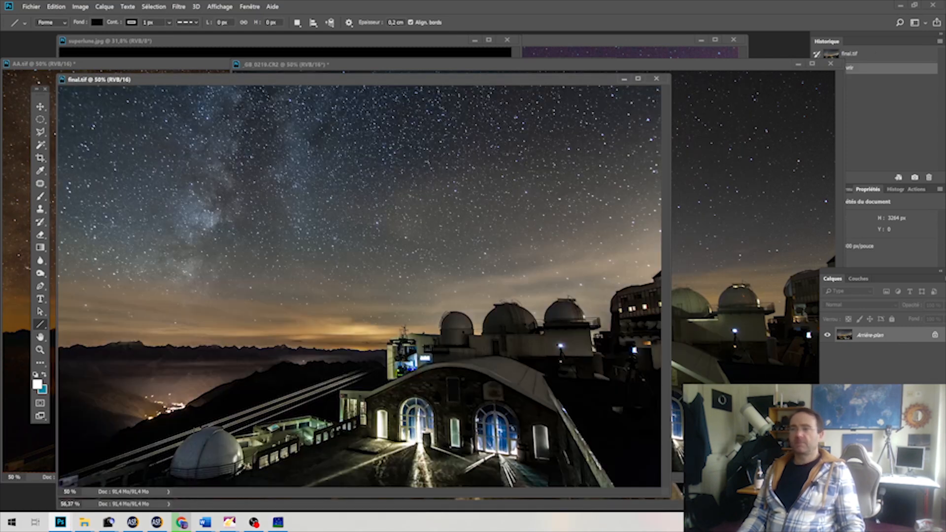
pyautogui.moveTo(175, 80); pyautogui.dragTo(230, 64)
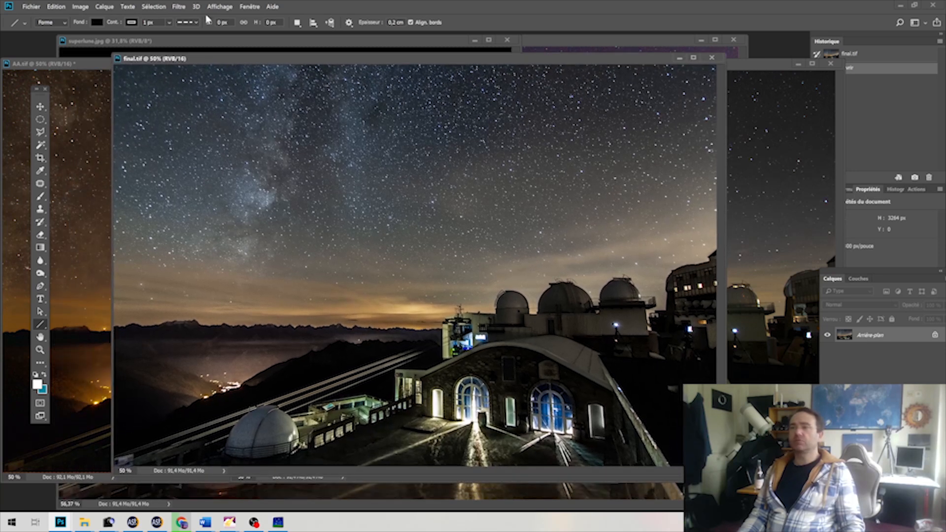
# Step: Start the Camera Raw filter on final.tif and set Tons foncés to +61
pyautogui.click(178, 7)
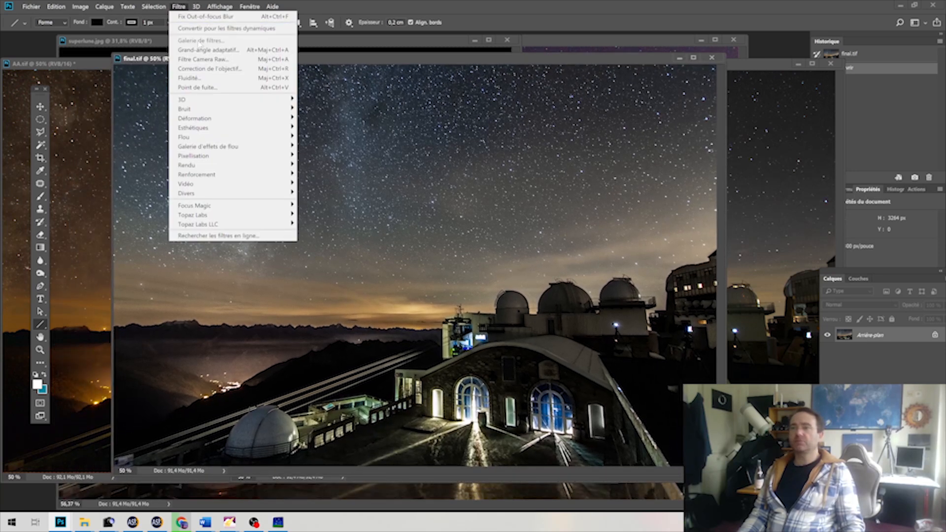
pyautogui.click(202, 59)
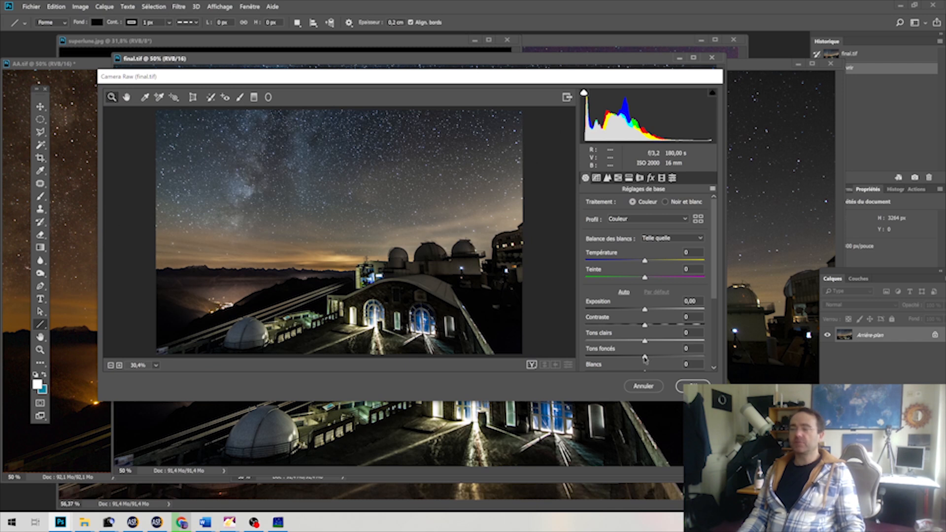
pyautogui.moveTo(646, 359); pyautogui.dragTo(685, 361)
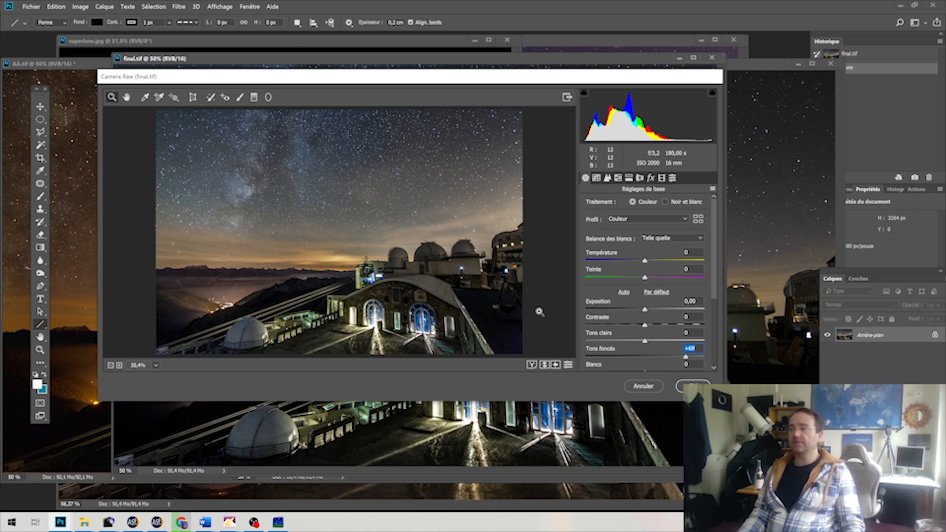
pyautogui.moveTo(686, 363); pyautogui.dragTo(684, 363)
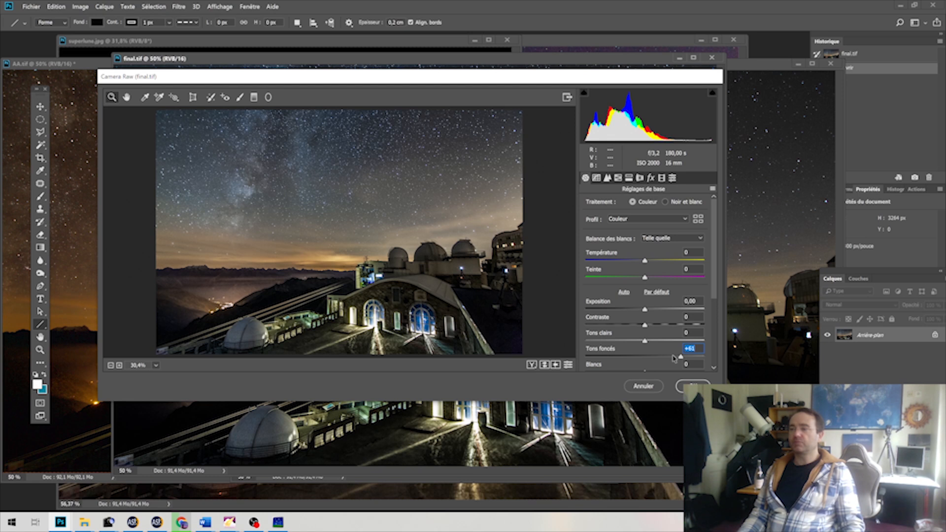
# Step: Raise Clarté moderately, set Contraste to +30 and apply the Camera Raw filter
pyautogui.scroll(-1, 672, 323)
pyautogui.scroll(-4, 671, 323)
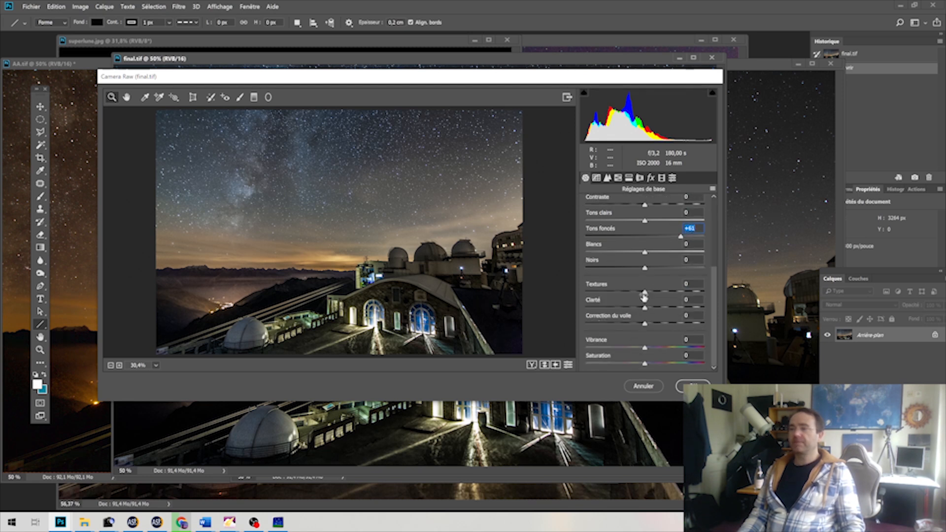
pyautogui.moveTo(647, 312)
pyautogui.mouseDown()
pyautogui.moveTo(719, 308)
pyautogui.moveTo(657, 310)
pyautogui.moveTo(679, 311)
pyautogui.moveTo(663, 315)
pyautogui.mouseUp()
pyautogui.scroll(5, 655, 295)
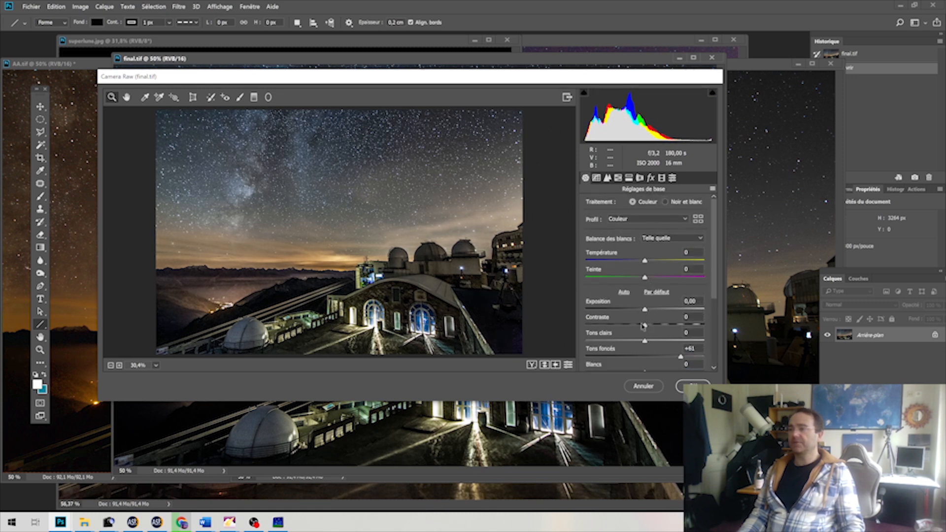
pyautogui.moveTo(646, 329); pyautogui.dragTo(663, 330)
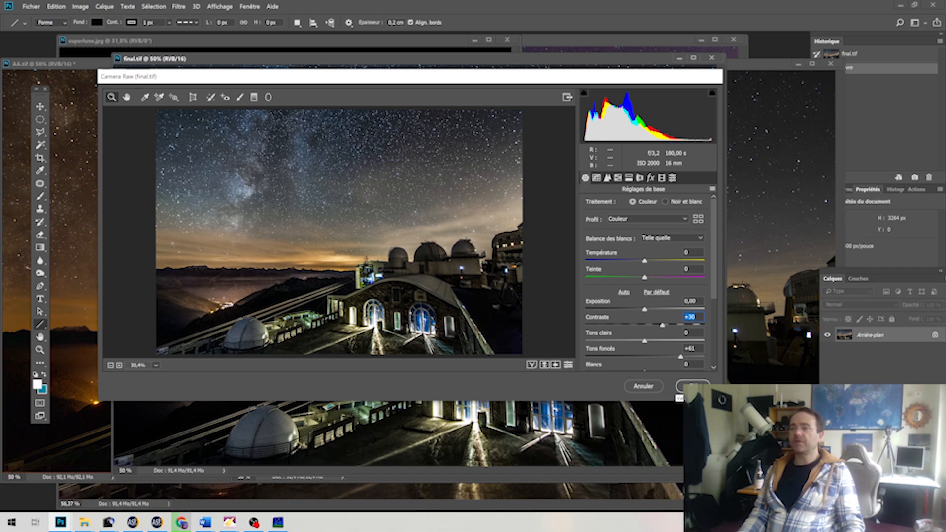
pyautogui.click(687, 387)
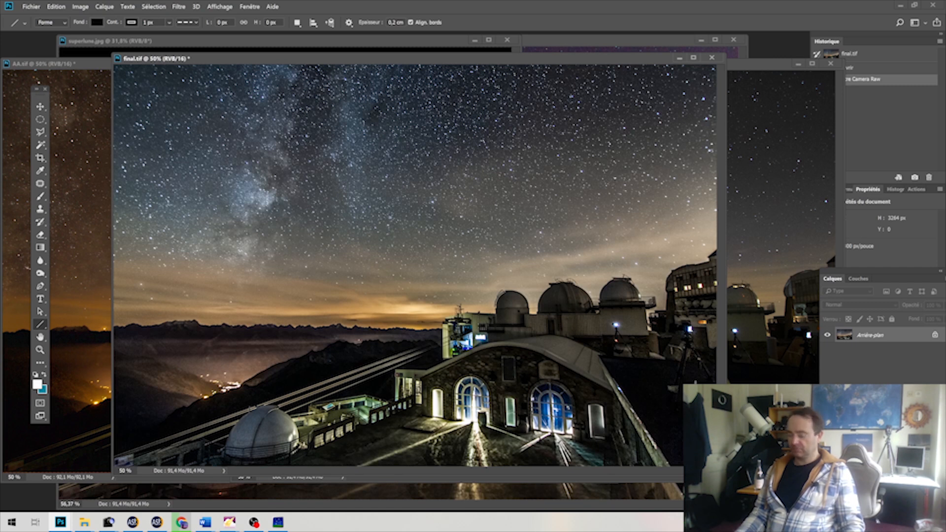
# Step: Apply an RVB Curves adjustment with points at input 196, output 231 and input 21, output 26
pyautogui.hotkey('ctrl', 'm')
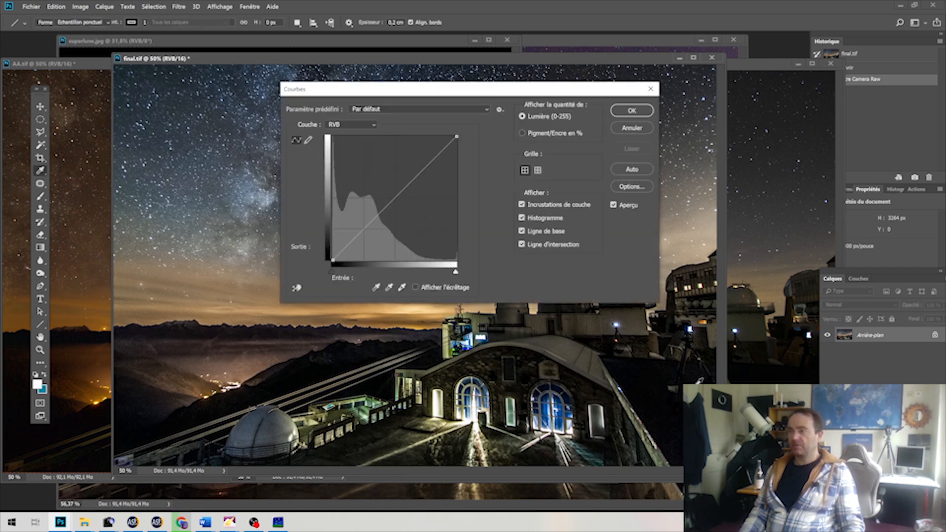
pyautogui.moveTo(495, 94); pyautogui.dragTo(833, 164)
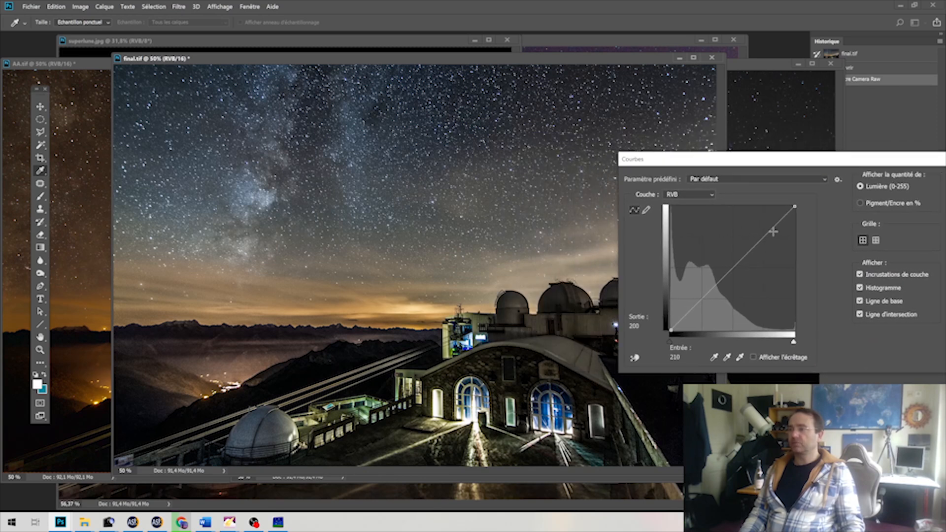
pyautogui.moveTo(769, 229); pyautogui.dragTo(766, 218)
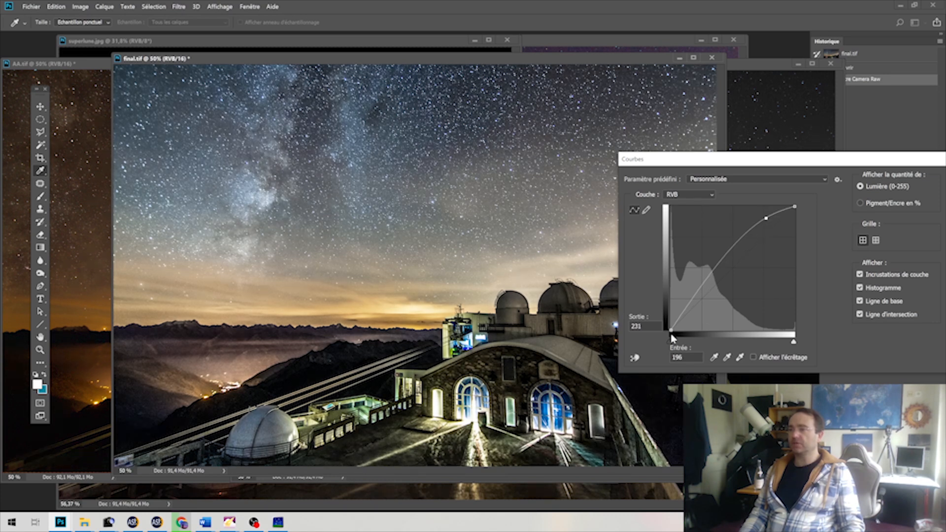
pyautogui.moveTo(679, 315); pyautogui.dragTo(681, 317)
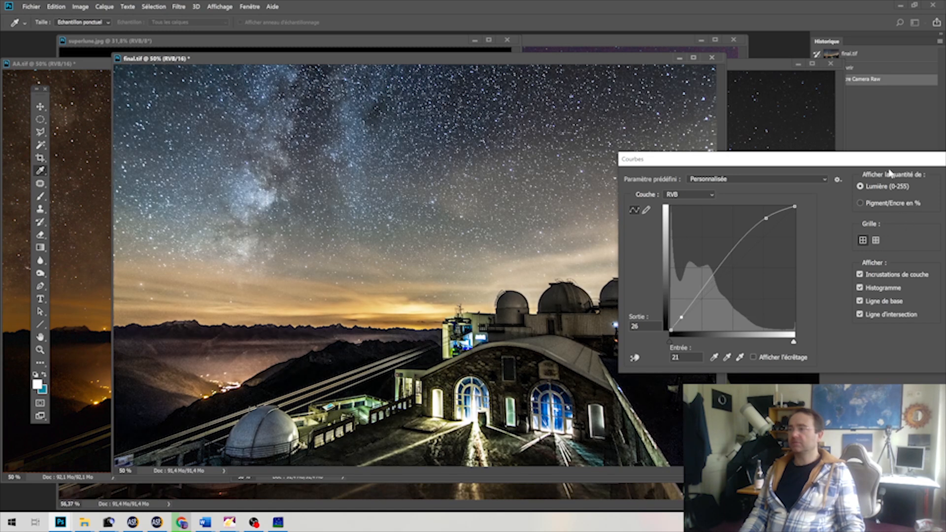
pyautogui.moveTo(881, 164); pyautogui.dragTo(787, 167)
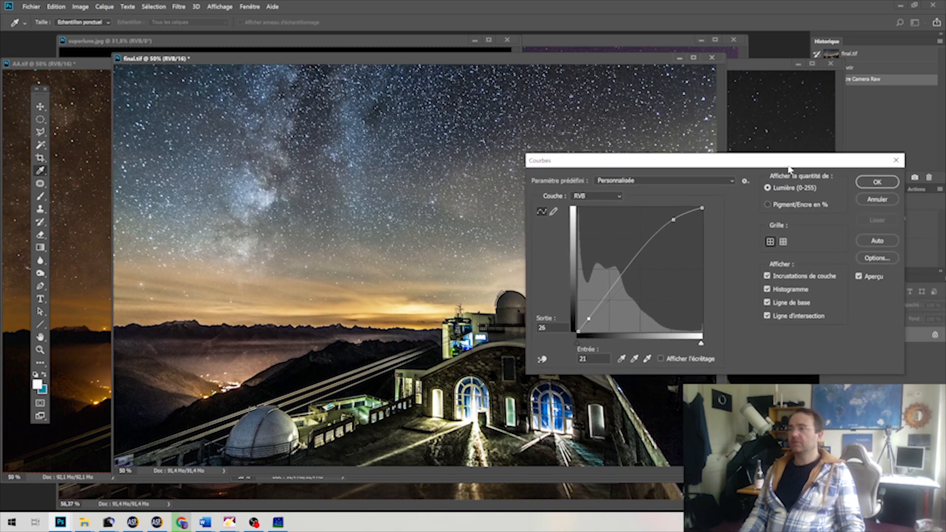
pyautogui.click(877, 184)
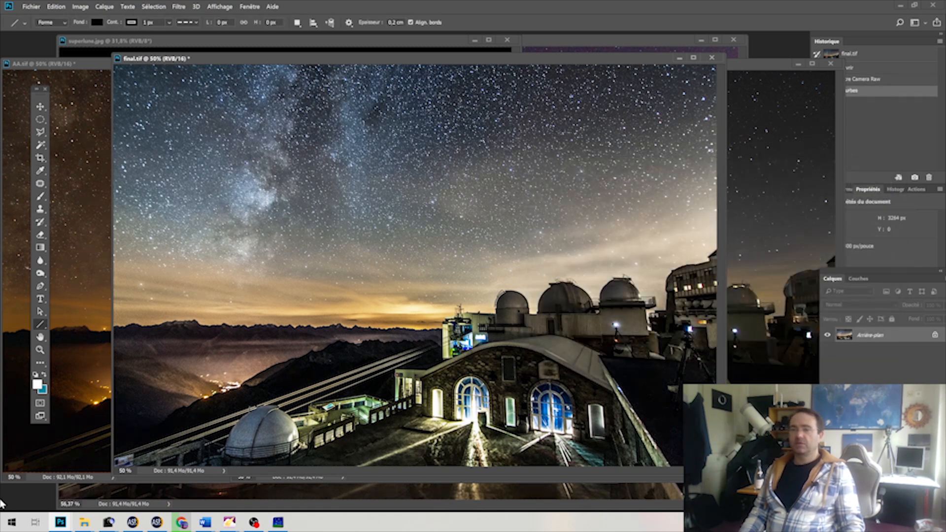
# Step: Switch to the timelapse folder and open the single exposure _GB_0344.TIF in Photoshop CC 2018
pyautogui.press('alt')
pyautogui.hotkey('alt', 'Tab')
pyautogui.press('Tab')
pyautogui.press('Tab')
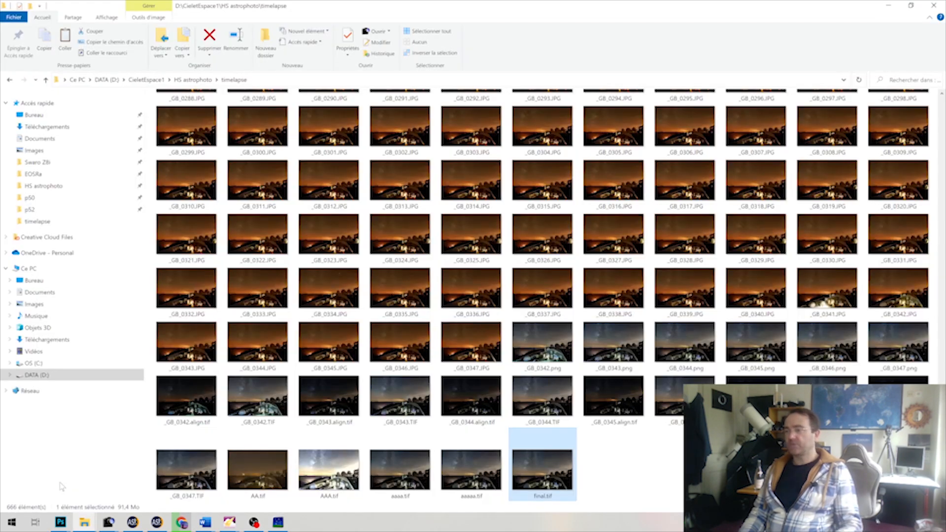
pyautogui.click(551, 402)
pyautogui.rightClick(551, 402)
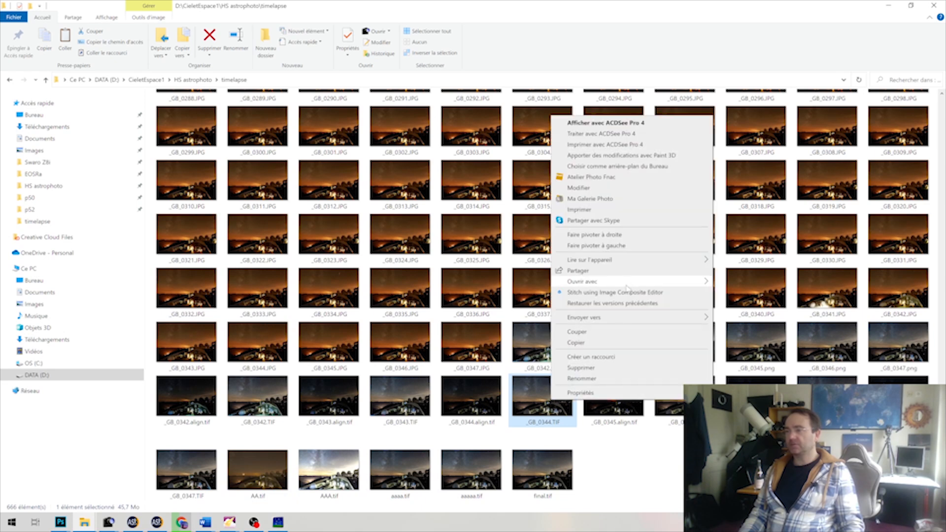
pyautogui.moveTo(630, 282)
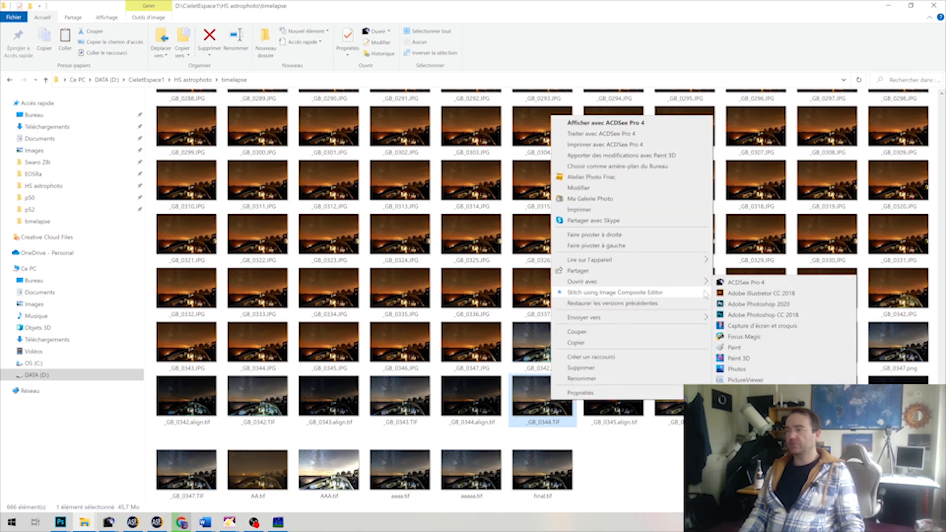
pyautogui.click(759, 313)
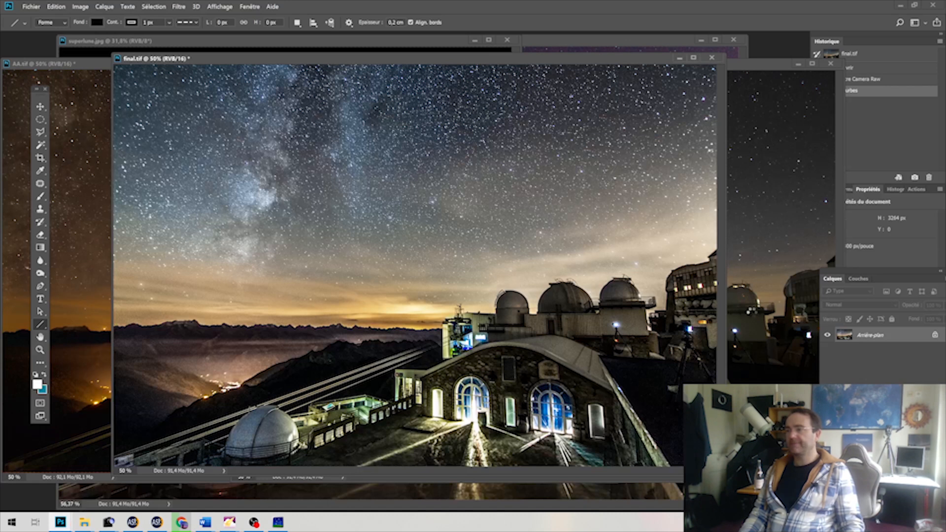
pyautogui.click(414, 187)
pyautogui.click(514, 238)
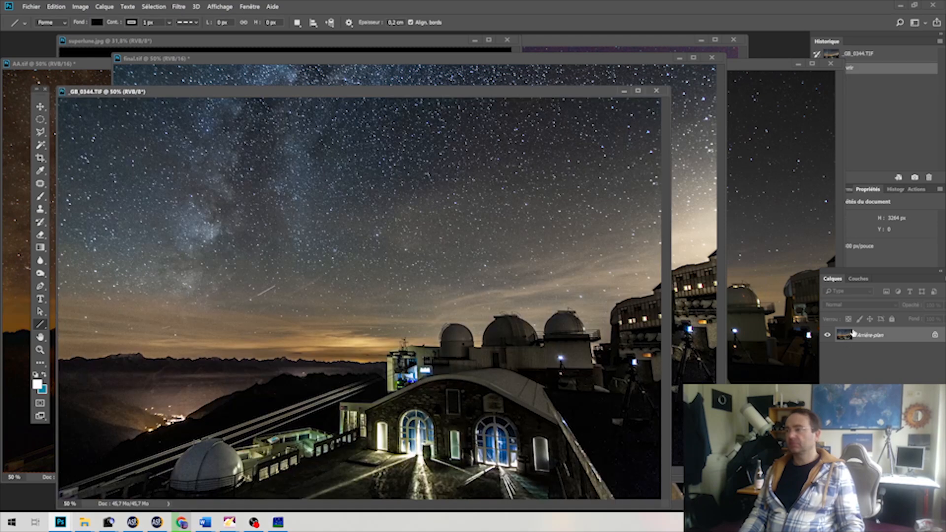
# Step: Copy the background layer of _GB_0344.TIF into final.tif despite the differing bit depth, and fit the image to the screen
pyautogui.moveTo(854, 332); pyautogui.dragTo(703, 179)
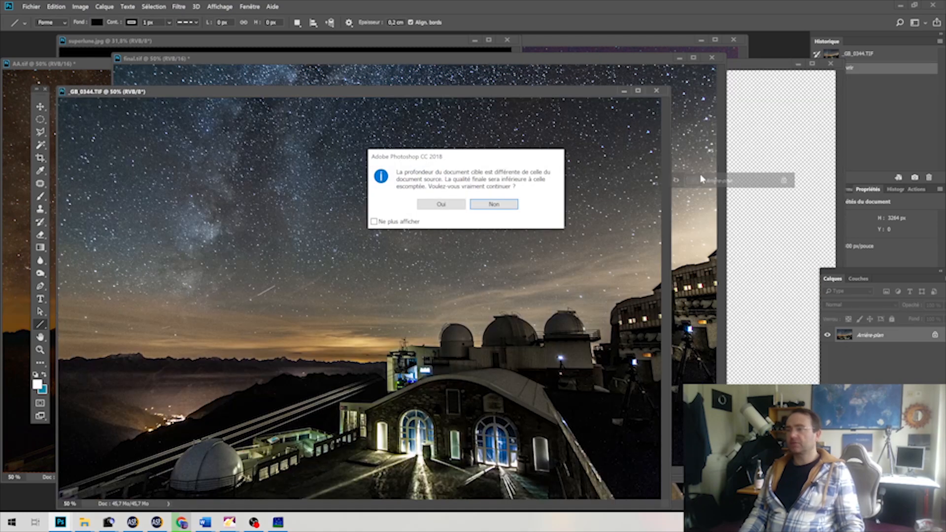
pyautogui.click(441, 203)
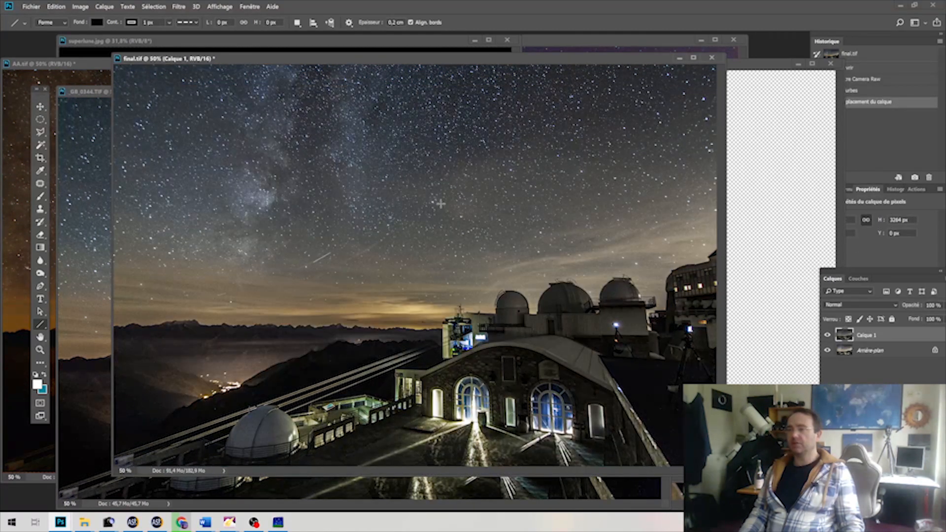
pyautogui.click(41, 338)
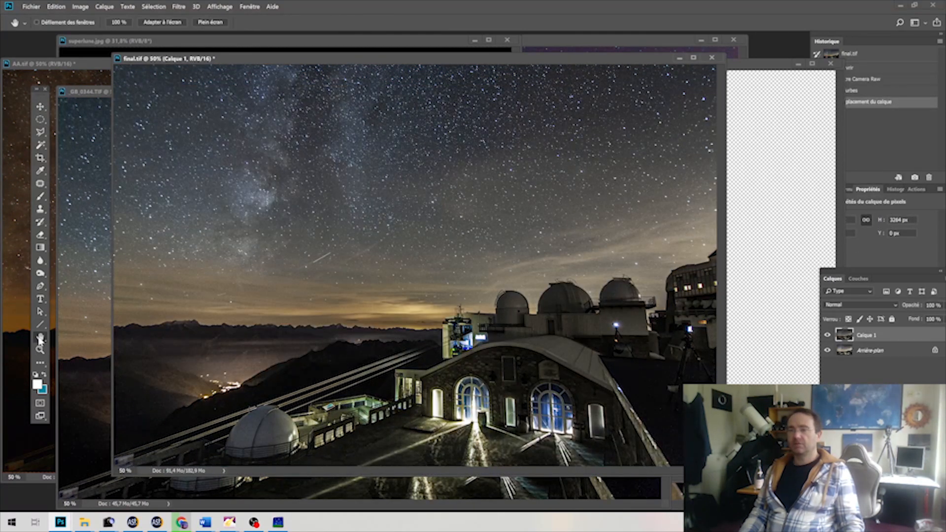
pyautogui.click(153, 26)
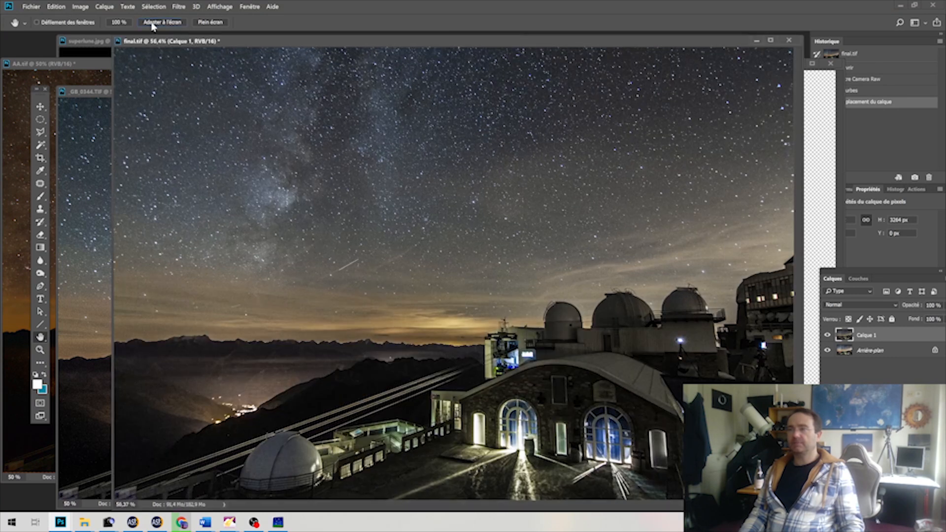
pyautogui.moveTo(161, 40); pyautogui.dragTo(104, 8)
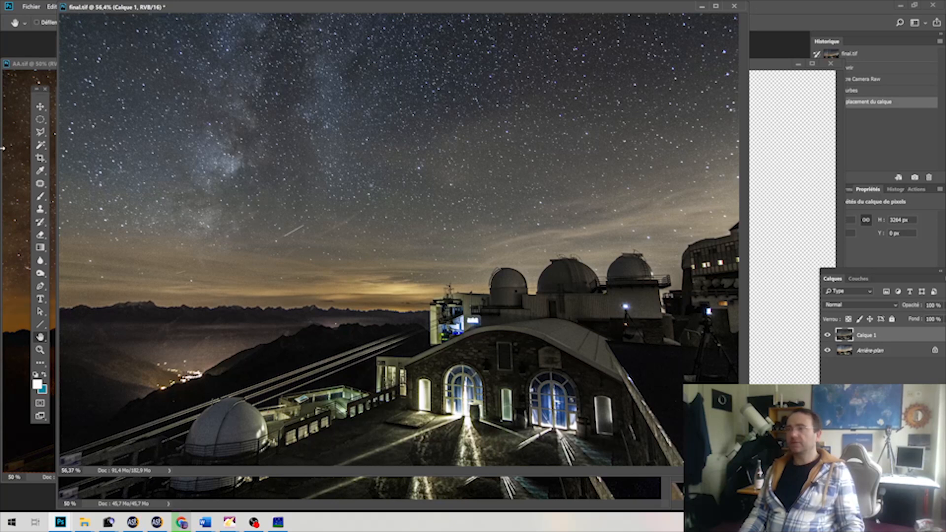
# Step: Compare the single exposure with the stacked image by repeatedly toggling the visibility of Calque 1, ending with it hidden
pyautogui.click(829, 335)
pyautogui.click(829, 335)
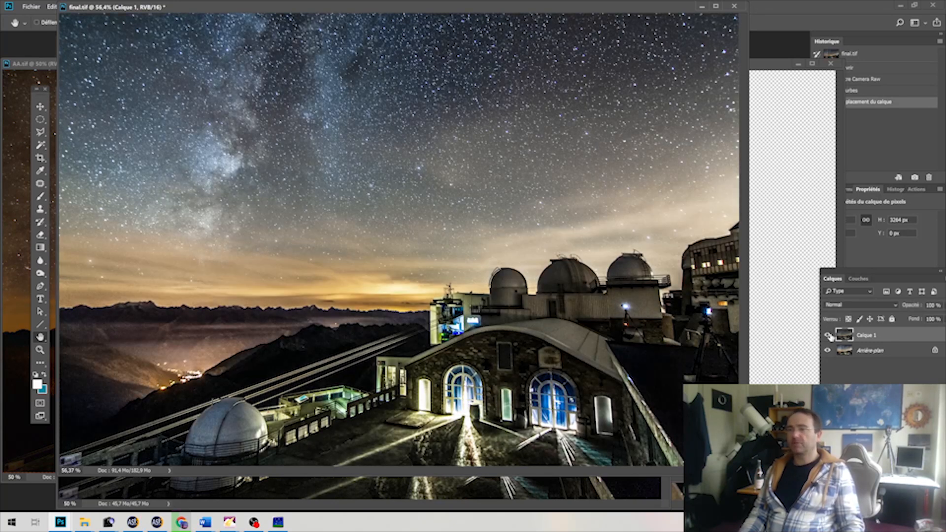
pyautogui.click(829, 336)
pyautogui.click(829, 335)
pyautogui.click(829, 335)
pyautogui.click(829, 335)
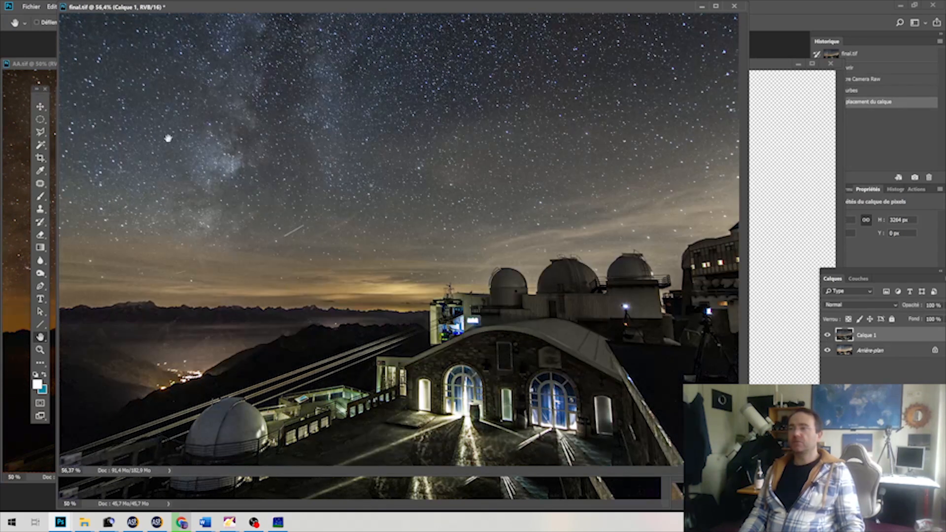
pyautogui.click(829, 337)
pyautogui.click(828, 336)
pyautogui.click(829, 337)
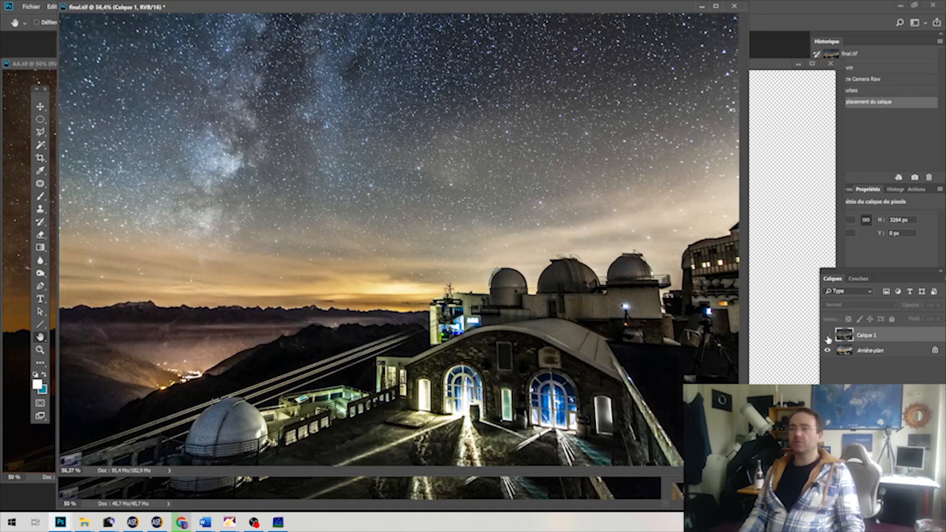
pyautogui.click(828, 337)
pyautogui.click(828, 337)
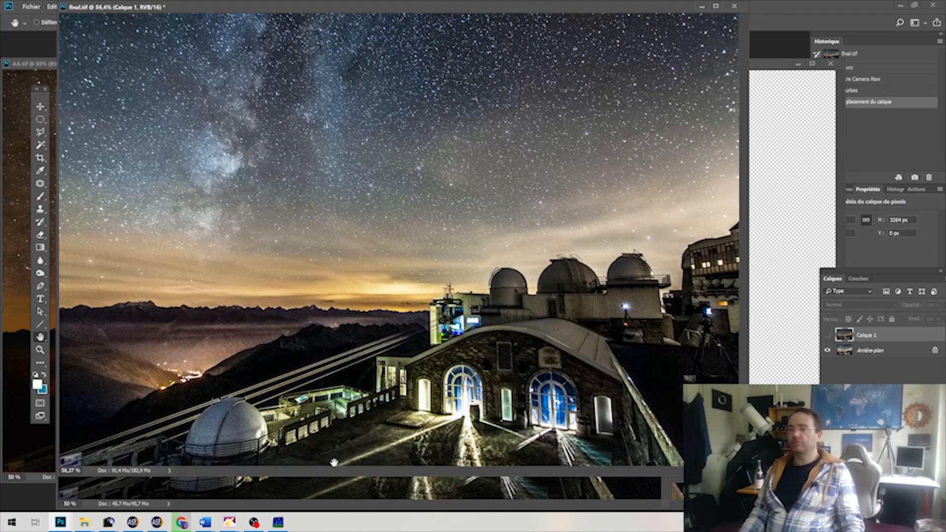
pyautogui.click(827, 336)
pyautogui.click(827, 337)
pyautogui.click(827, 336)
pyautogui.click(827, 337)
pyautogui.click(828, 337)
pyautogui.click(827, 336)
pyautogui.click(827, 337)
pyautogui.click(827, 337)
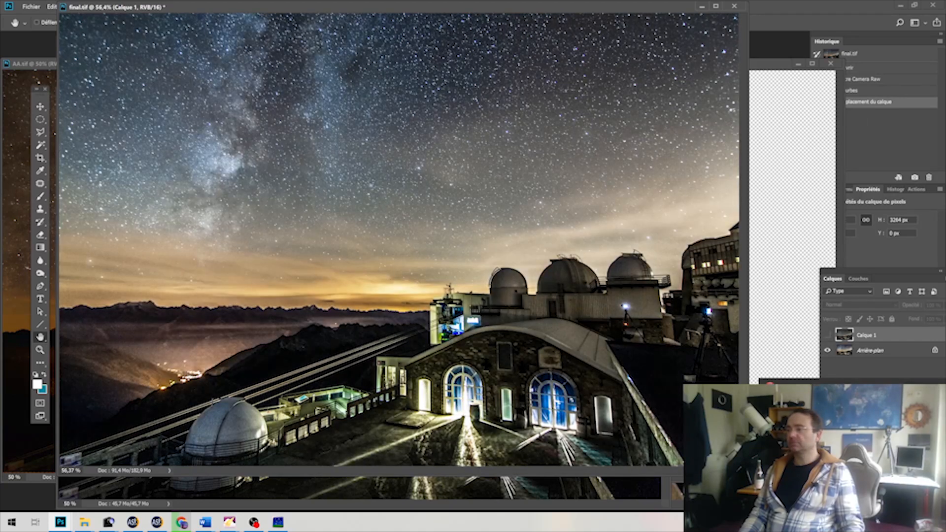
pyautogui.click(828, 337)
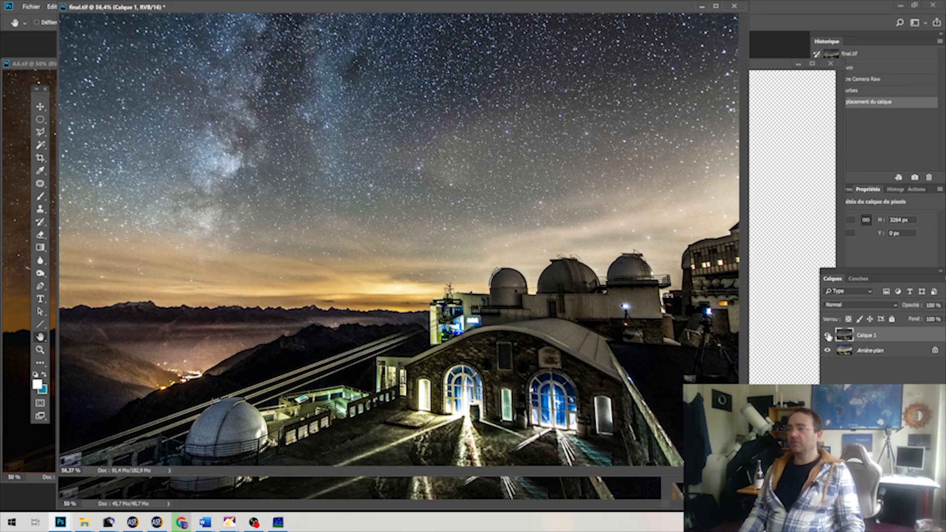
pyautogui.click(828, 336)
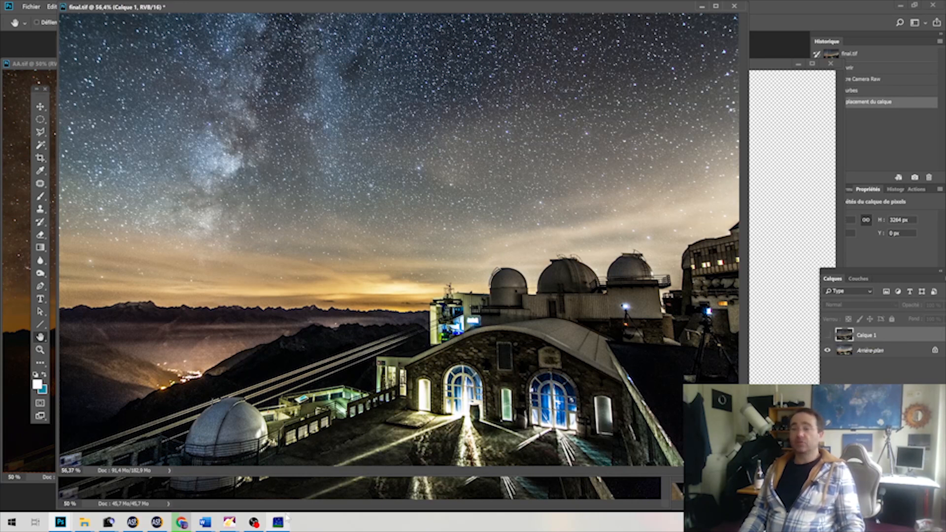
pyautogui.moveTo(281, 521)
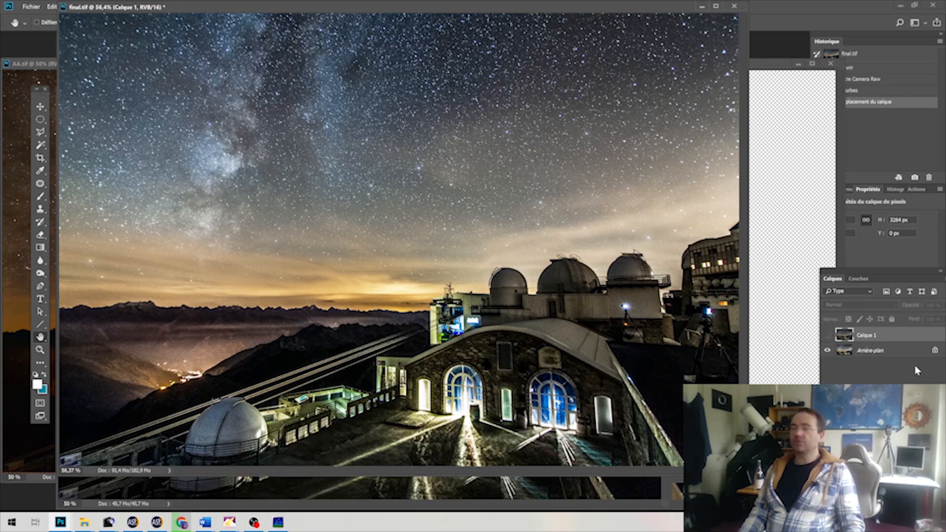